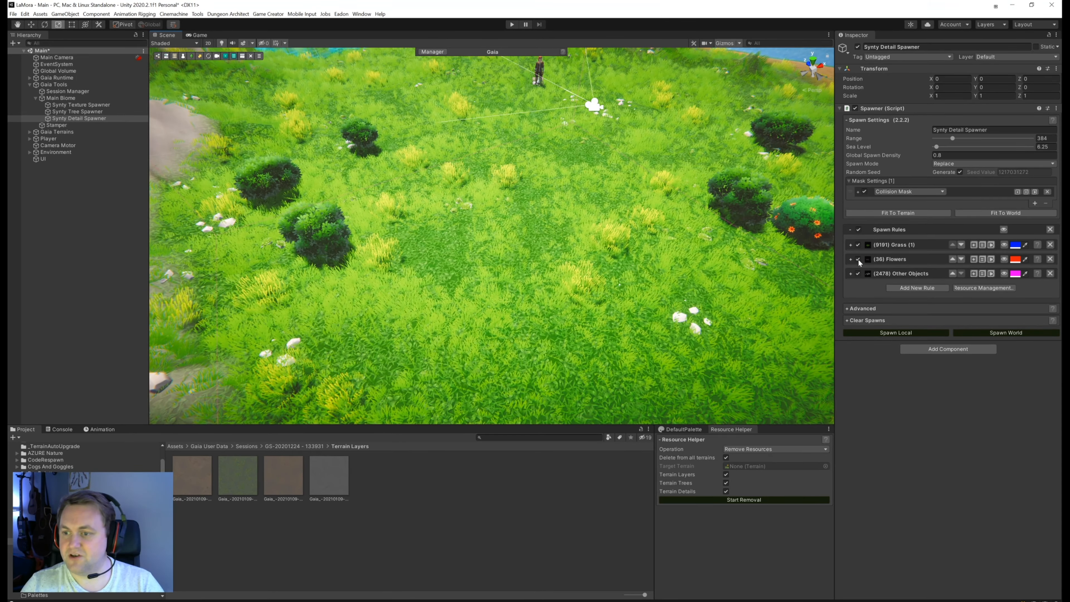
# Examine the Grass (1) spawn rule's resource settings, including its Grass_1 and Grass_2 prefab entries.
pyautogui.click(850, 244)
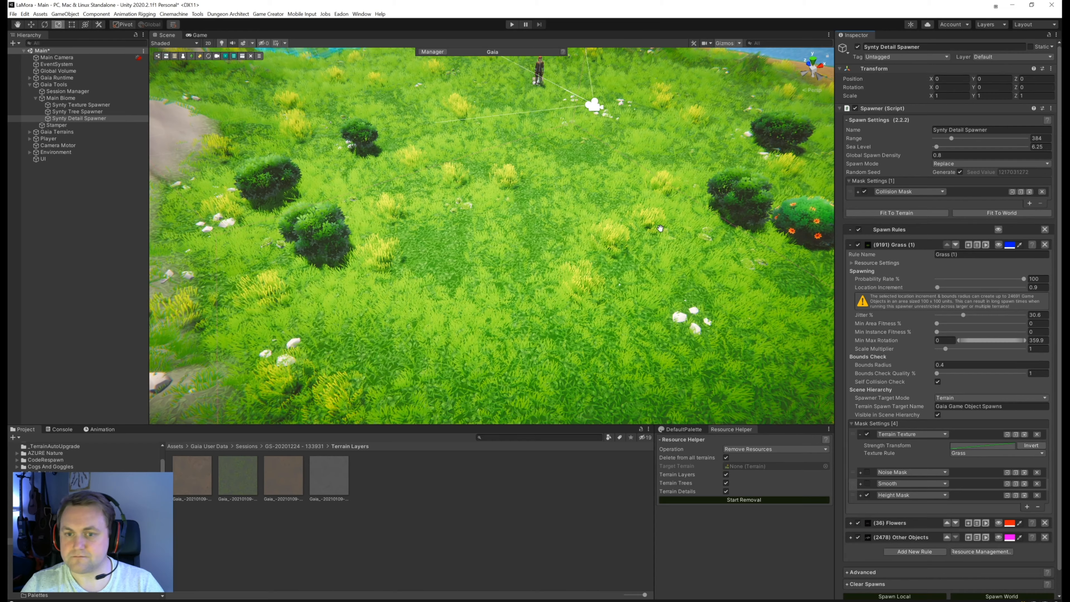
pyautogui.moveTo(661, 228); pyautogui.dragTo(641, 270, button='middle')
pyautogui.keyDown('alt'); pyautogui.moveTo(640, 270); pyautogui.dragTo(590, 237); pyautogui.keyUp('alt')
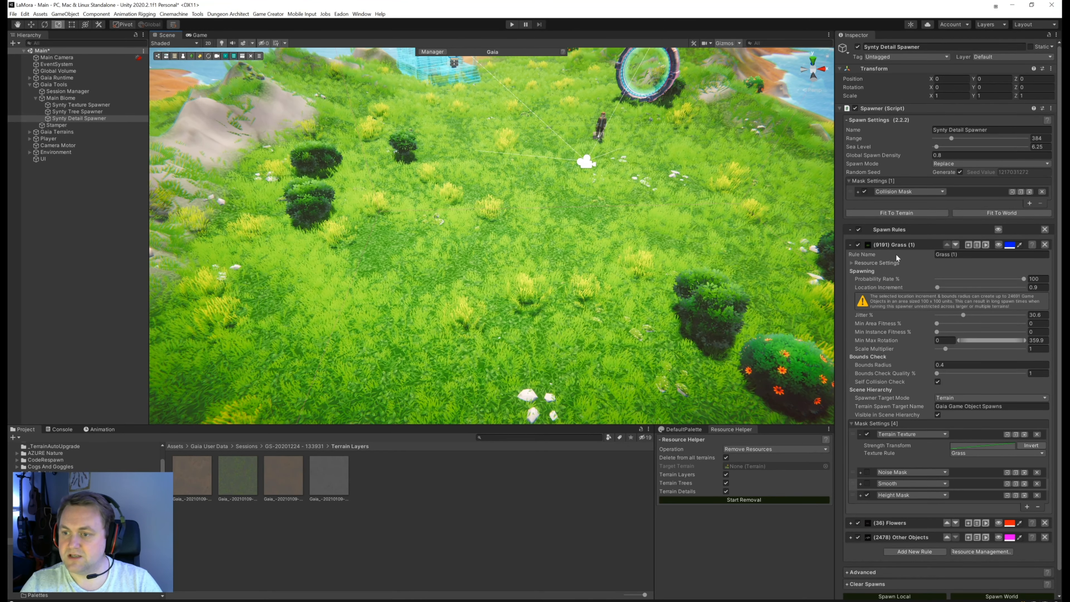
pyautogui.click(851, 262)
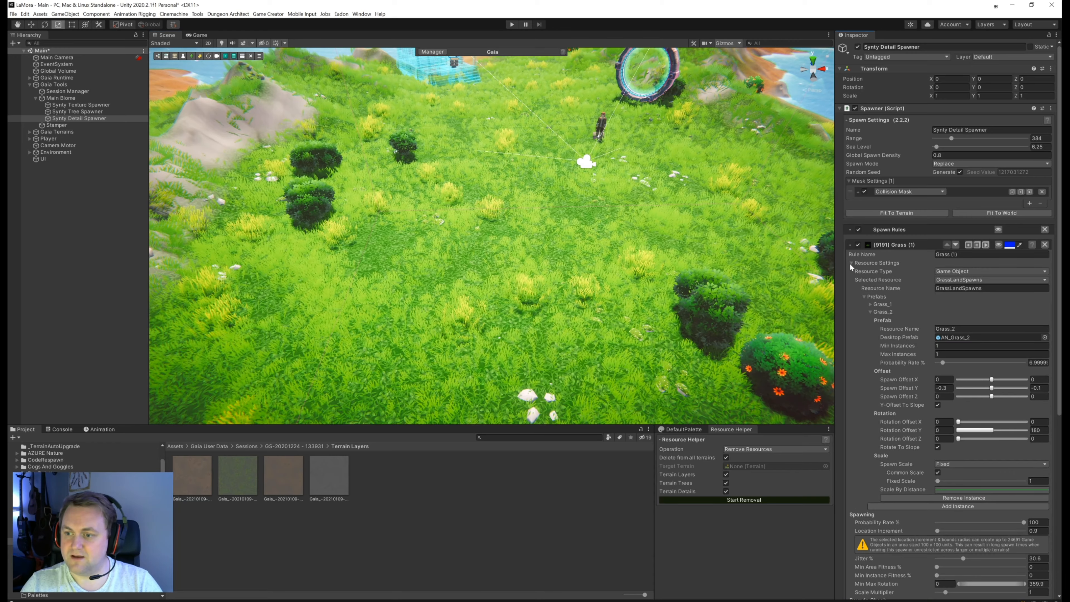
pyautogui.click(871, 311)
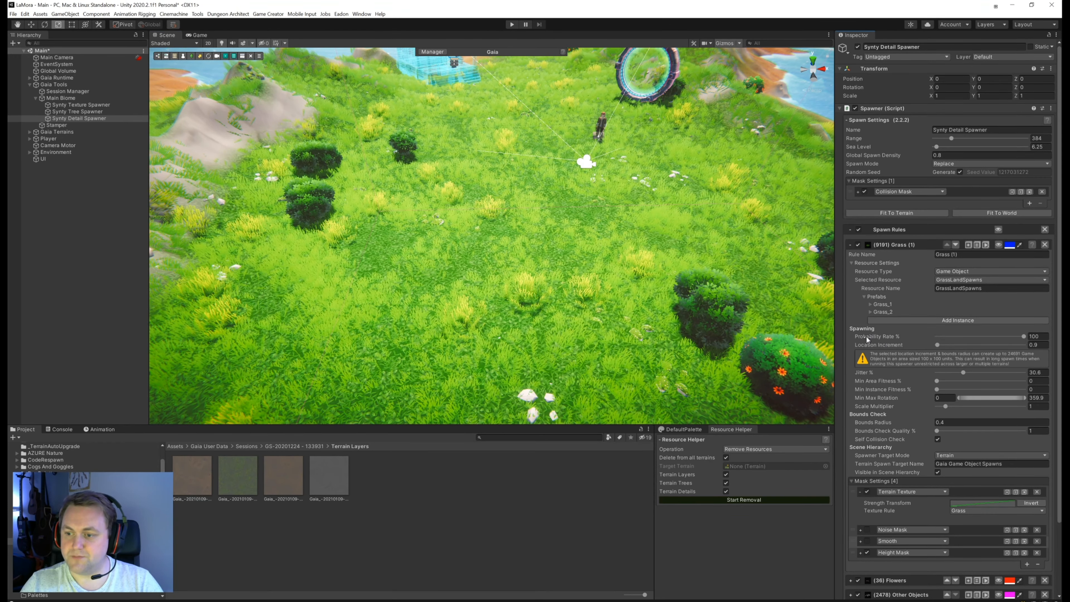
pyautogui.click(870, 303)
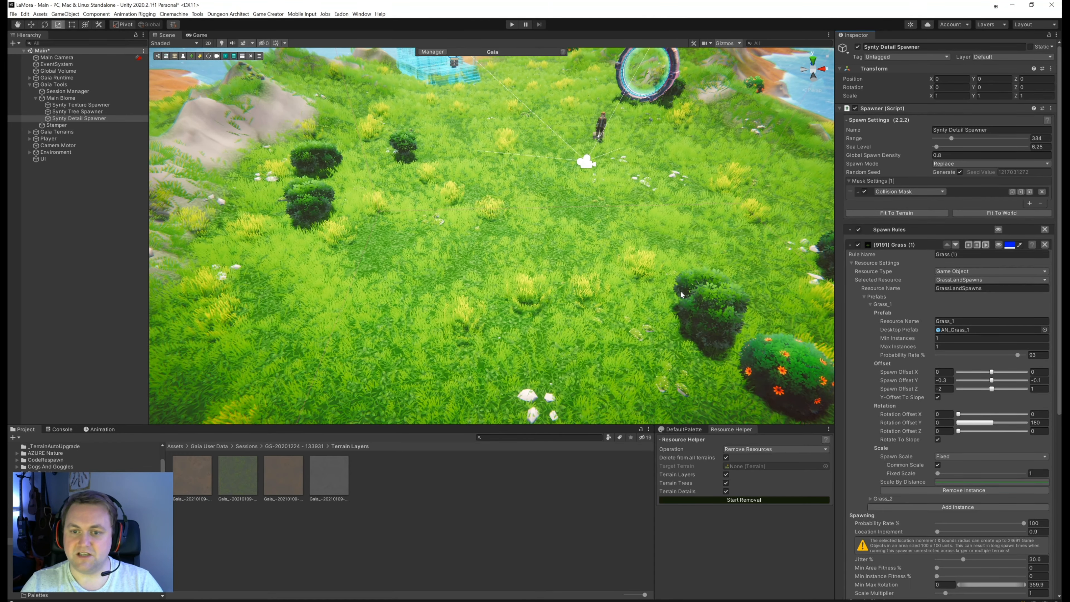
# Examine the spawned grass and flowers in the scene, both close to the ground and across the surrounding hills.
pyautogui.press('w')
pyautogui.moveTo(662, 208); pyautogui.dragTo(701, 213, button='right')
pyautogui.press('w')
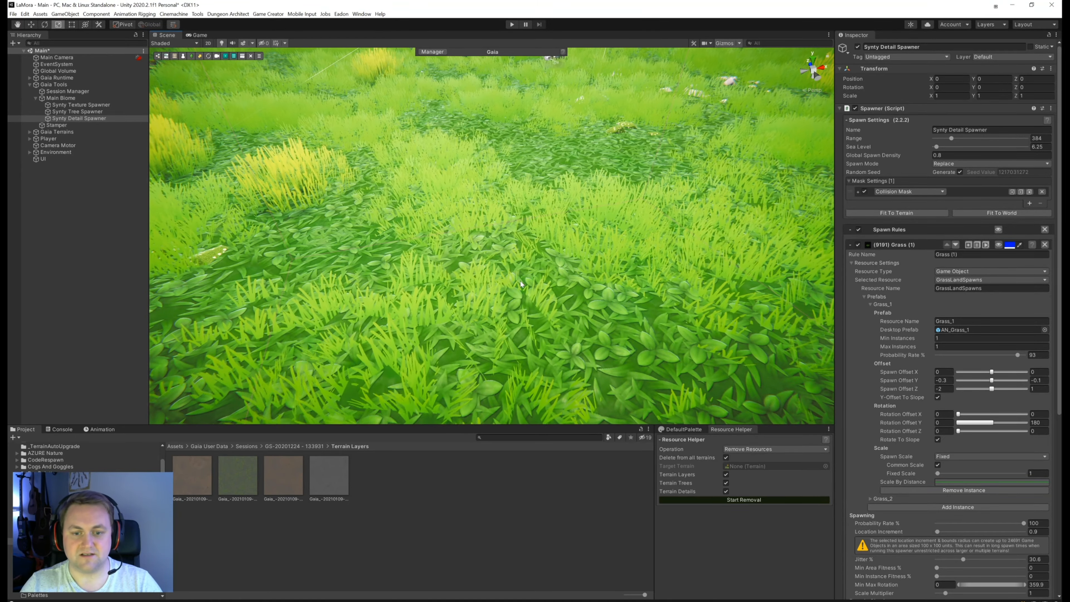
pyautogui.press('s')
pyautogui.moveTo(522, 284); pyautogui.dragTo(650, 255, button='right')
pyautogui.press('w')
pyautogui.press('s')
pyautogui.press('w')
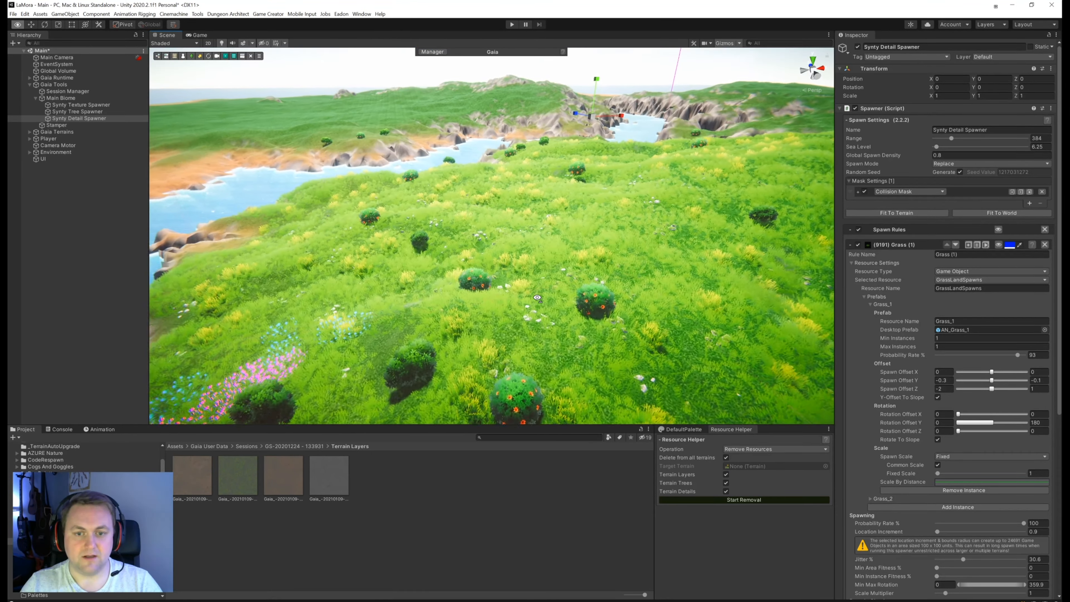
pyautogui.moveTo(608, 288); pyautogui.dragTo(512, 186, button='right')
pyautogui.moveTo(553, 279); pyautogui.dragTo(460, 291, button='right')
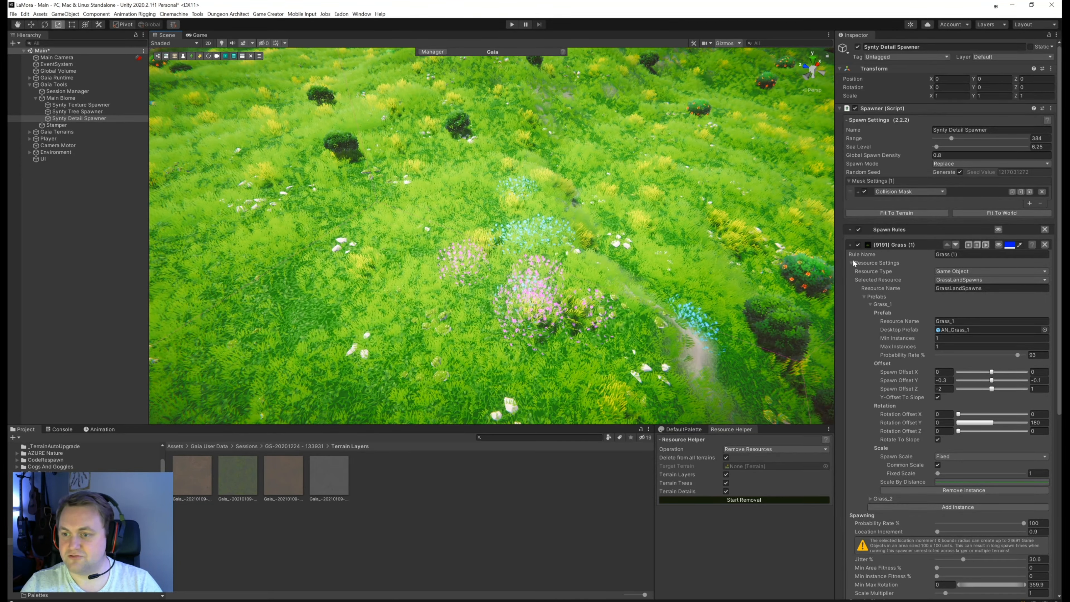
# Examine the Flowers spawn rule's resource settings, comparing the Flowers and Flowers_Blue prefab entries with the flower patches in the scene.
pyautogui.click(850, 244)
pyautogui.click(851, 259)
pyautogui.click(851, 259)
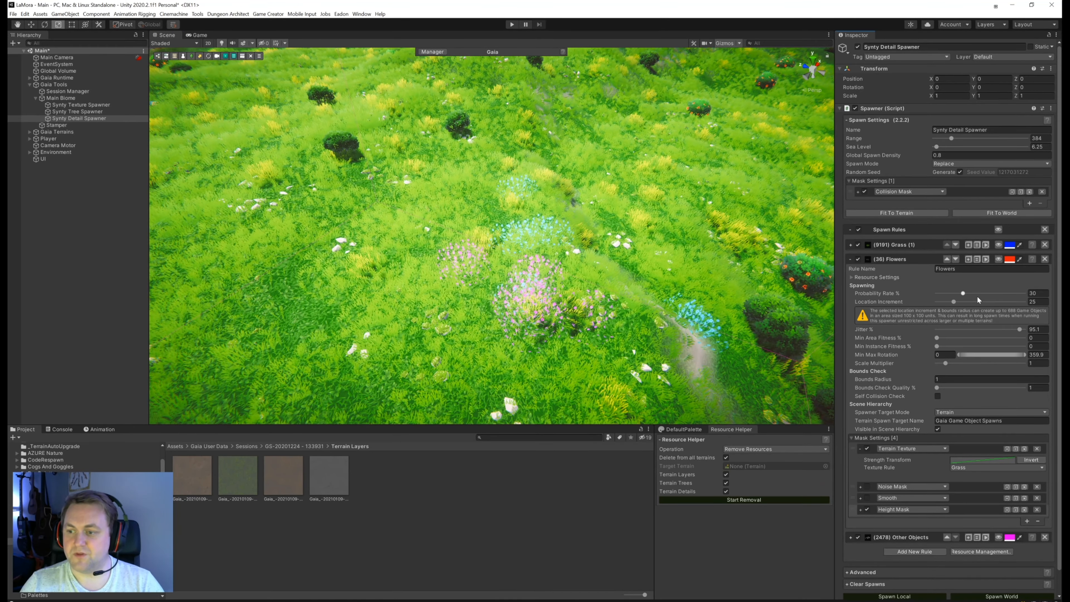
pyautogui.moveTo(589, 231); pyautogui.dragTo(590, 209, button='right')
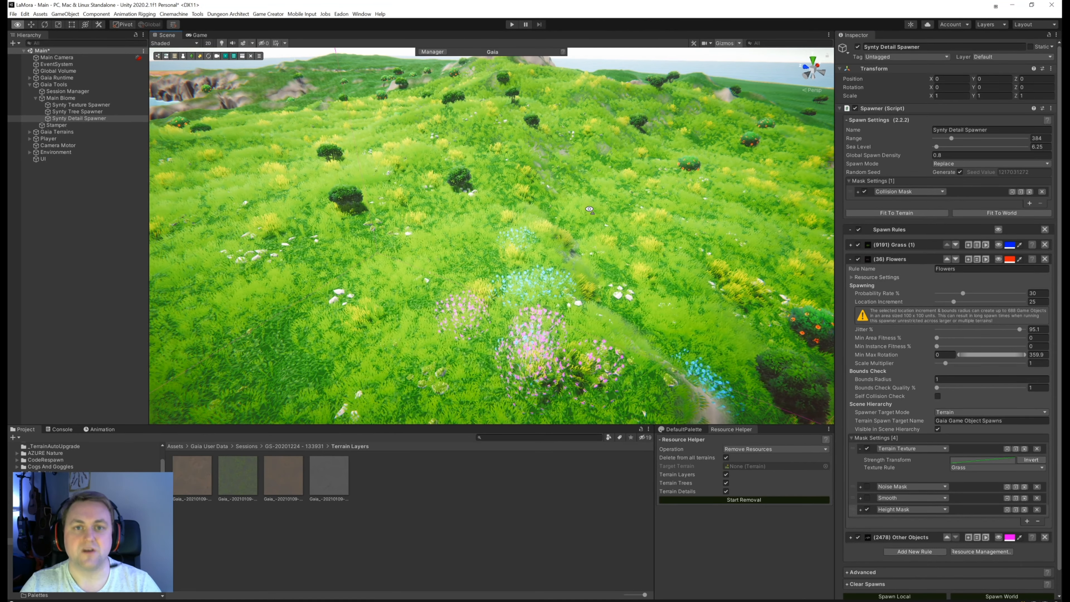
pyautogui.click(852, 277)
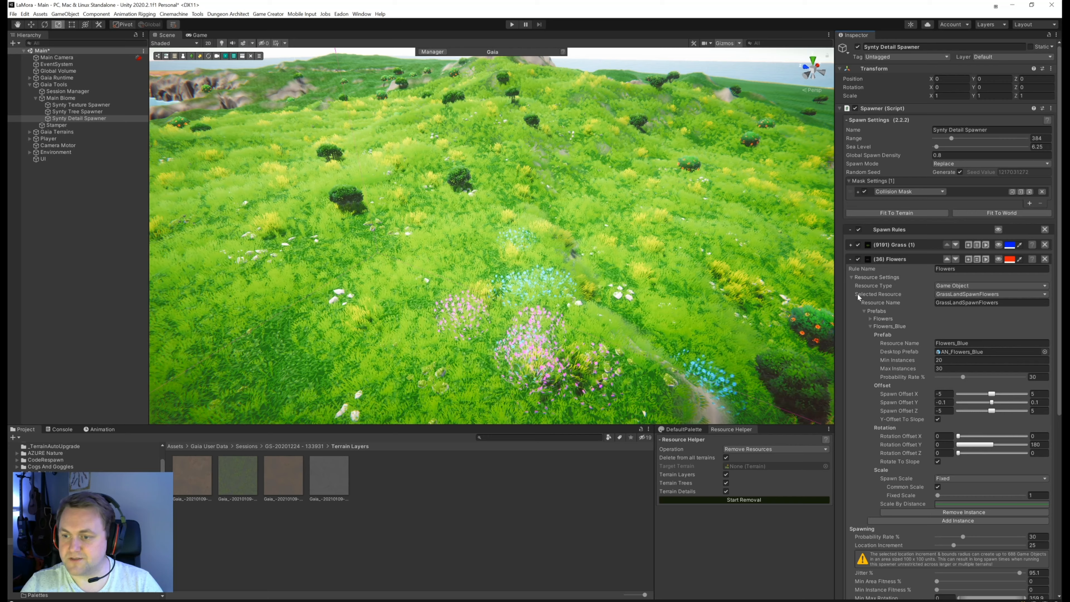
pyautogui.click(871, 326)
pyautogui.click(870, 319)
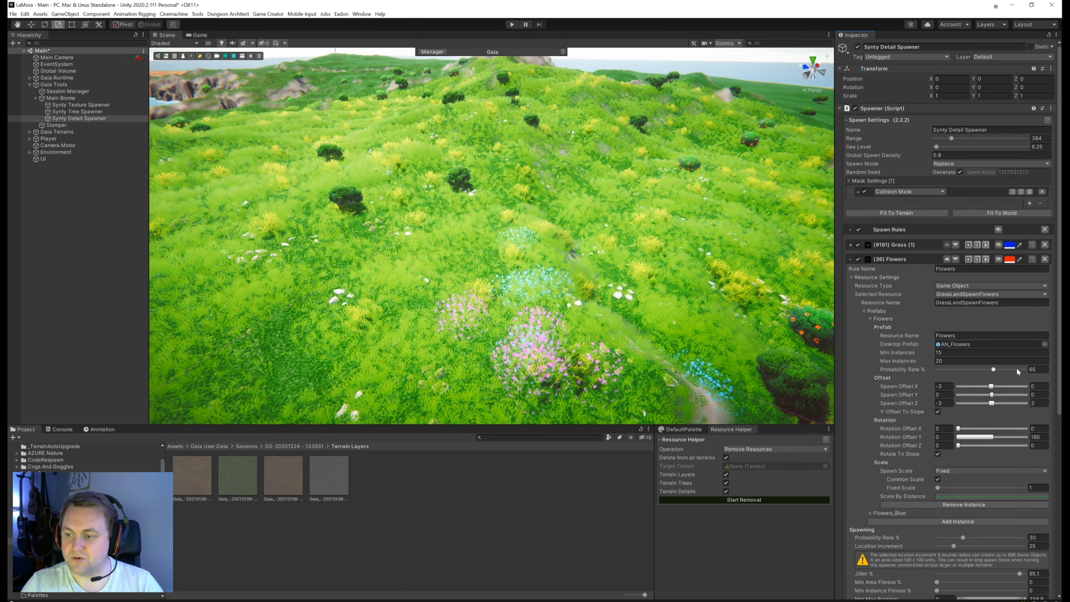
pyautogui.click(870, 318)
pyautogui.click(870, 327)
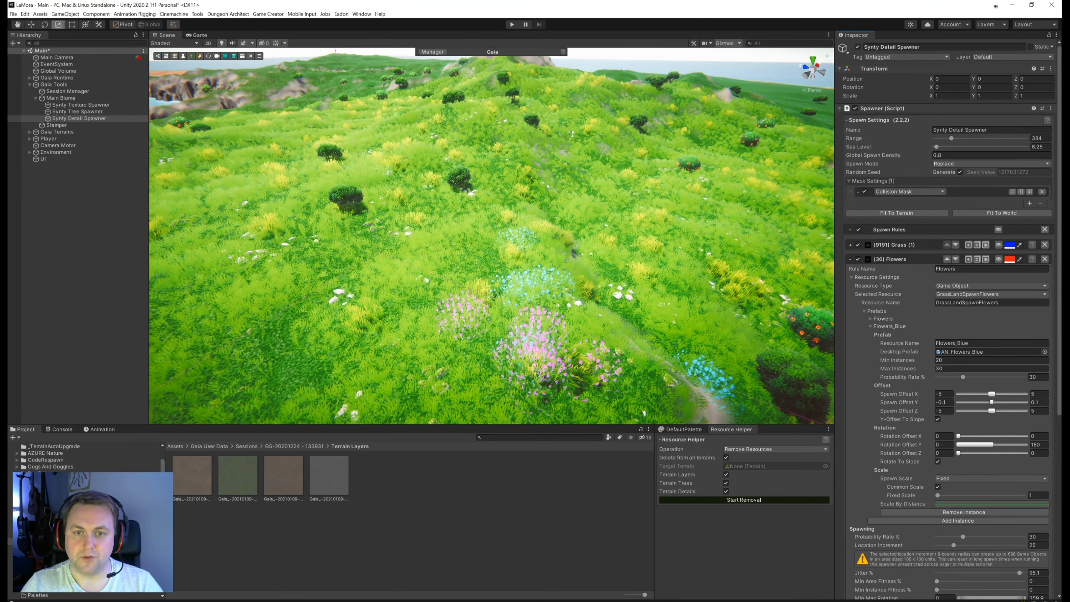
pyautogui.moveTo(578, 295); pyautogui.dragTo(645, 246, button='right')
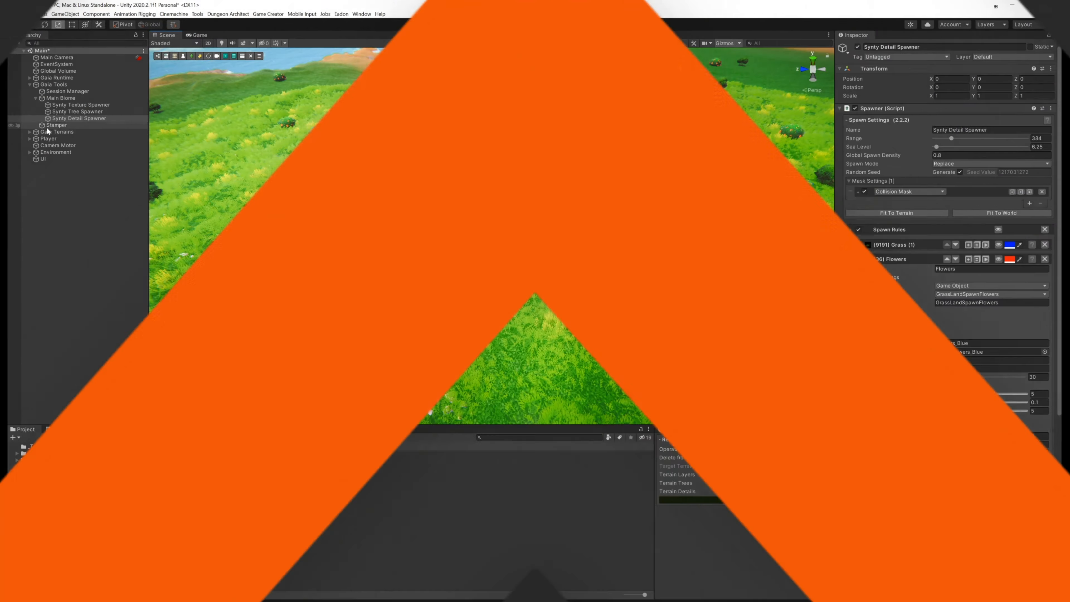
# Open the Synty Tree Spawner and examine the Fir rule's resource settings and its list of fir prefabs.
pyautogui.click(68, 112)
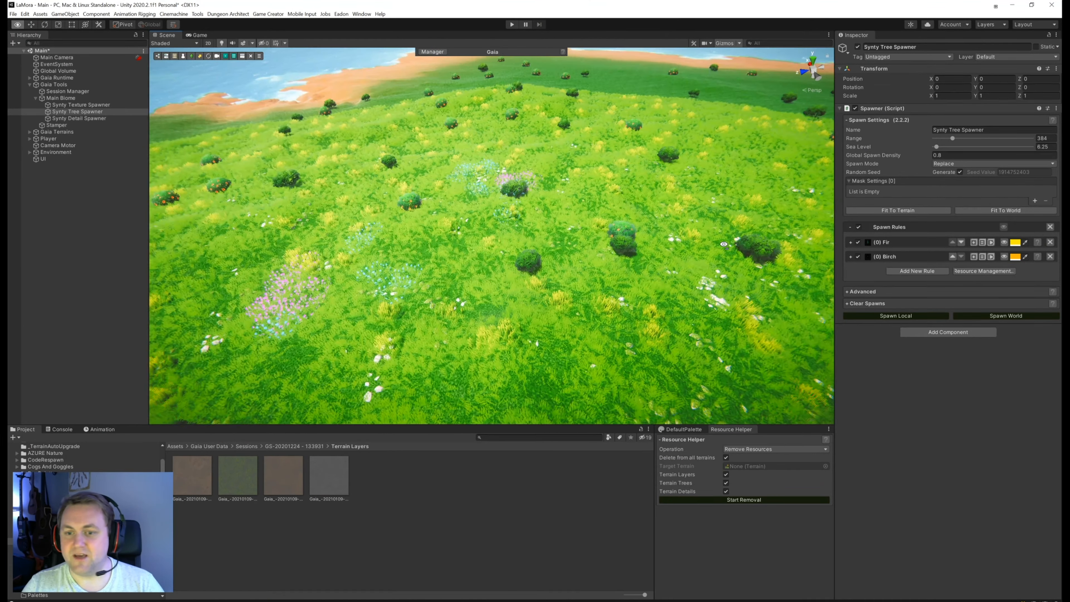
pyautogui.moveTo(724, 245); pyautogui.dragTo(810, 270, button='right')
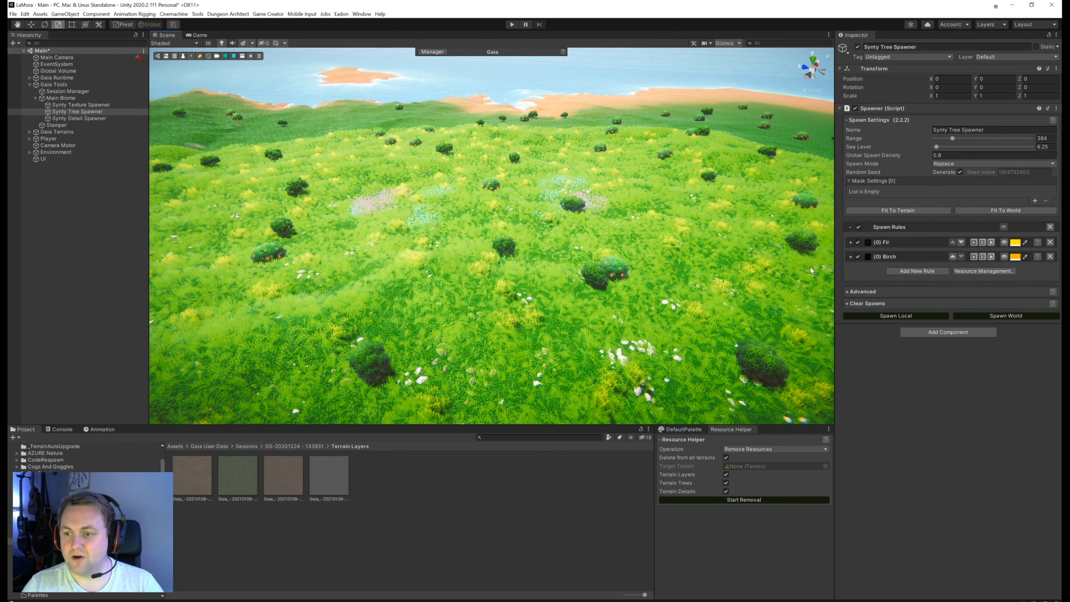
pyautogui.click(852, 257)
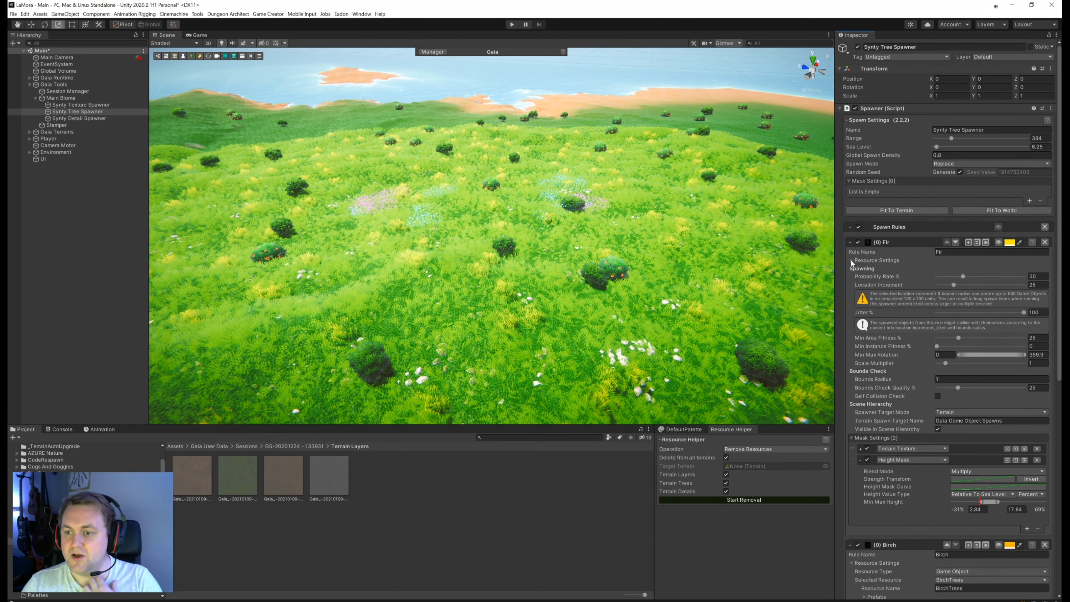
pyautogui.click(851, 260)
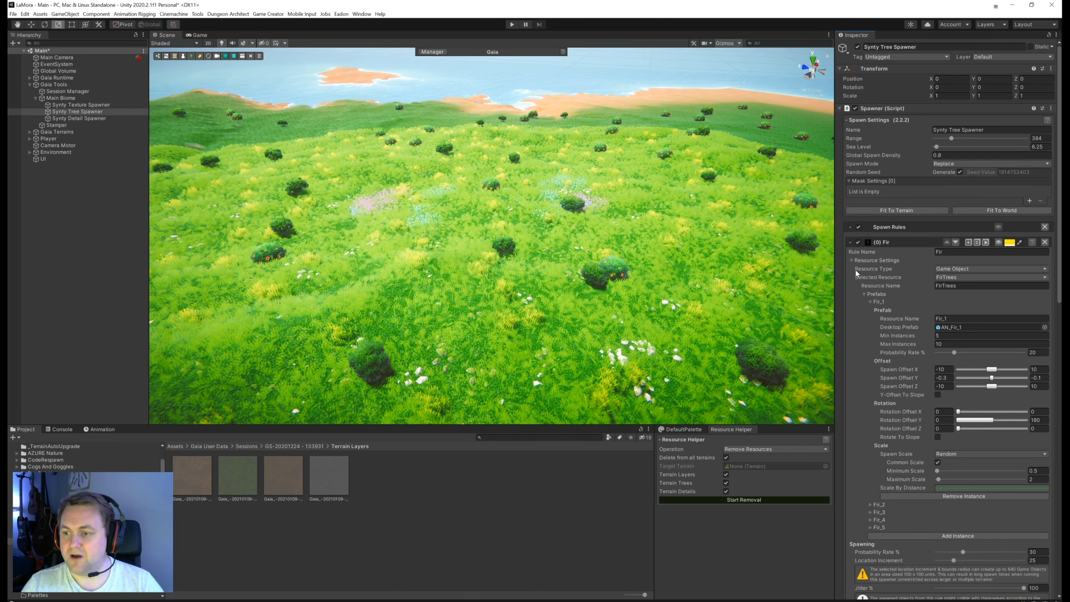
pyautogui.click(869, 301)
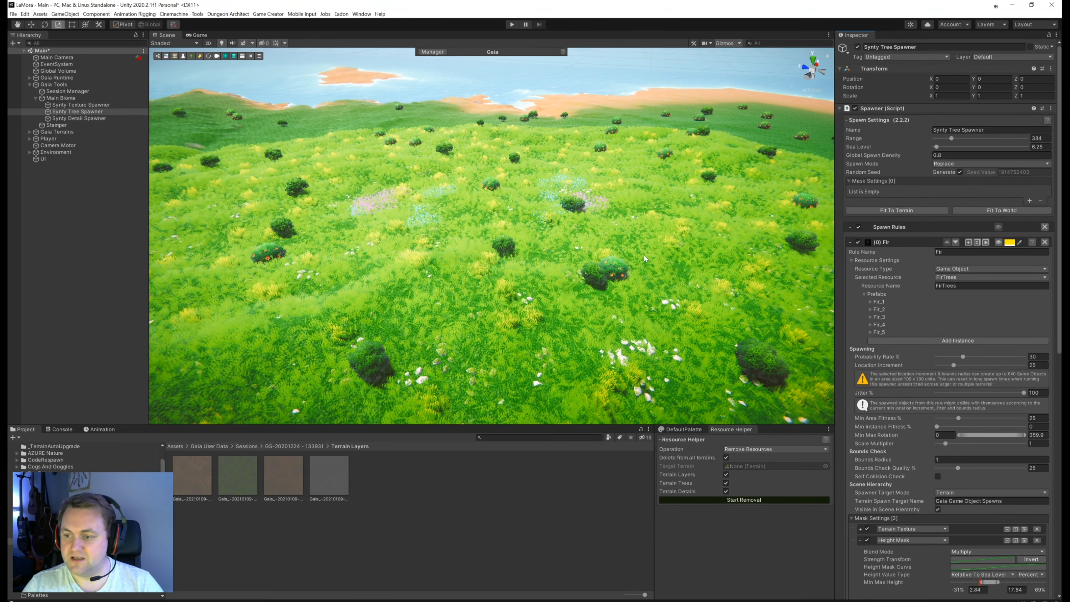
# Spawn the Synty Tree Spawner's Fir and Birch rules across the whole world.
pyautogui.moveTo(554, 241); pyautogui.dragTo(753, 265, button='right')
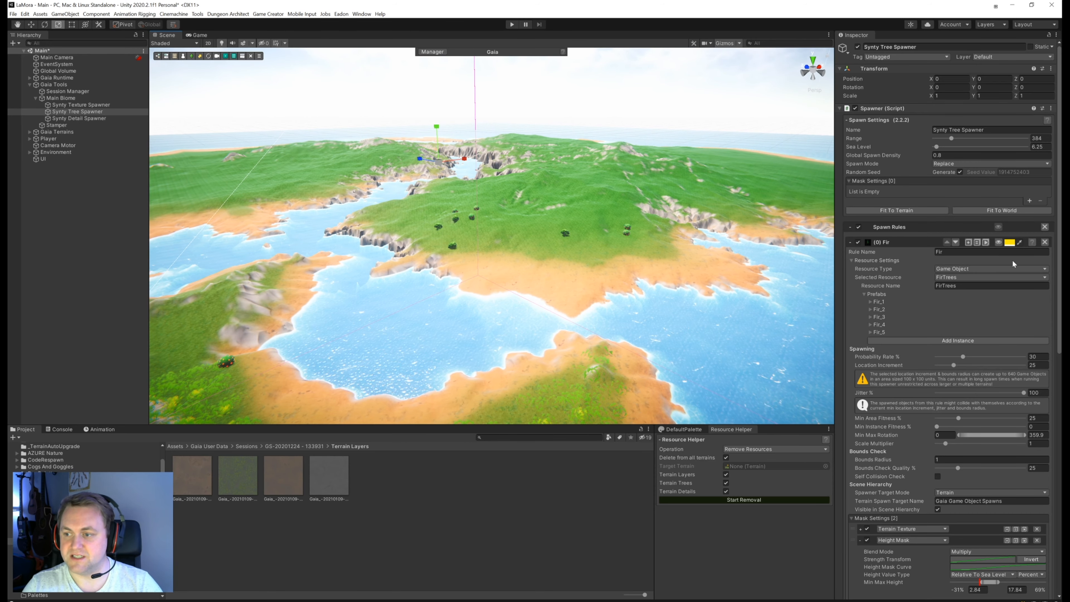
pyautogui.scroll(-10, 998, 439)
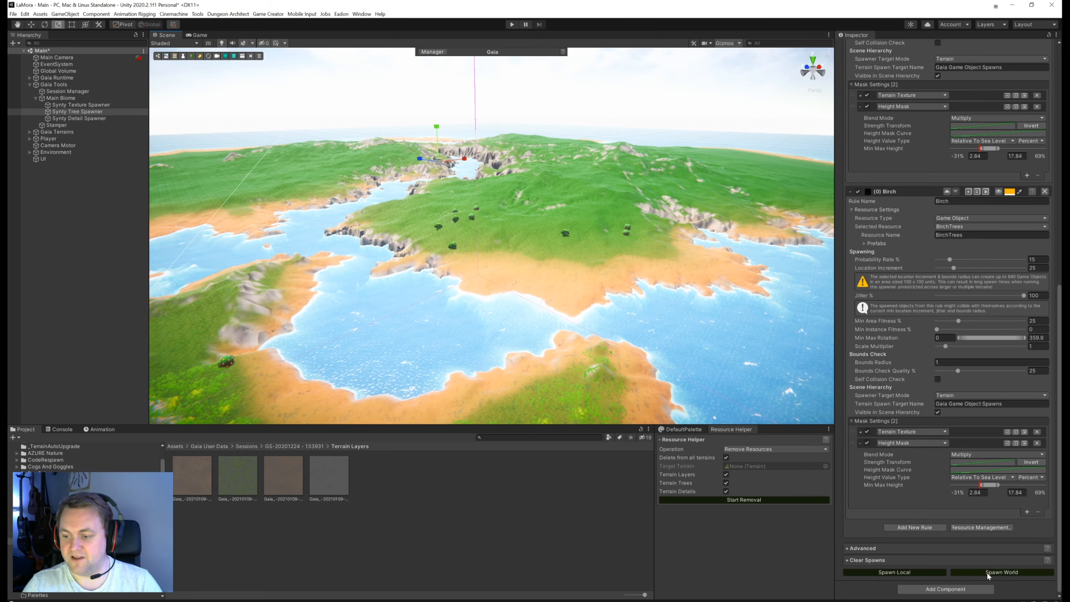
pyautogui.click(998, 572)
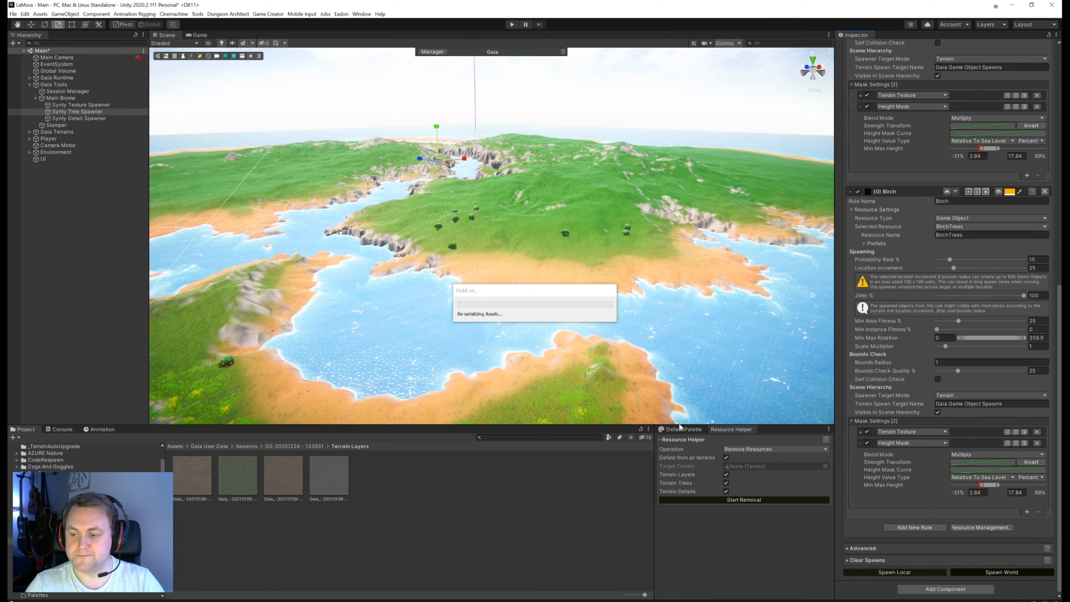
# Inspect the distribution of the spawned fir and birch trees around the island terrain.
pyautogui.moveTo(485, 257); pyautogui.dragTo(599, 278, button='right')
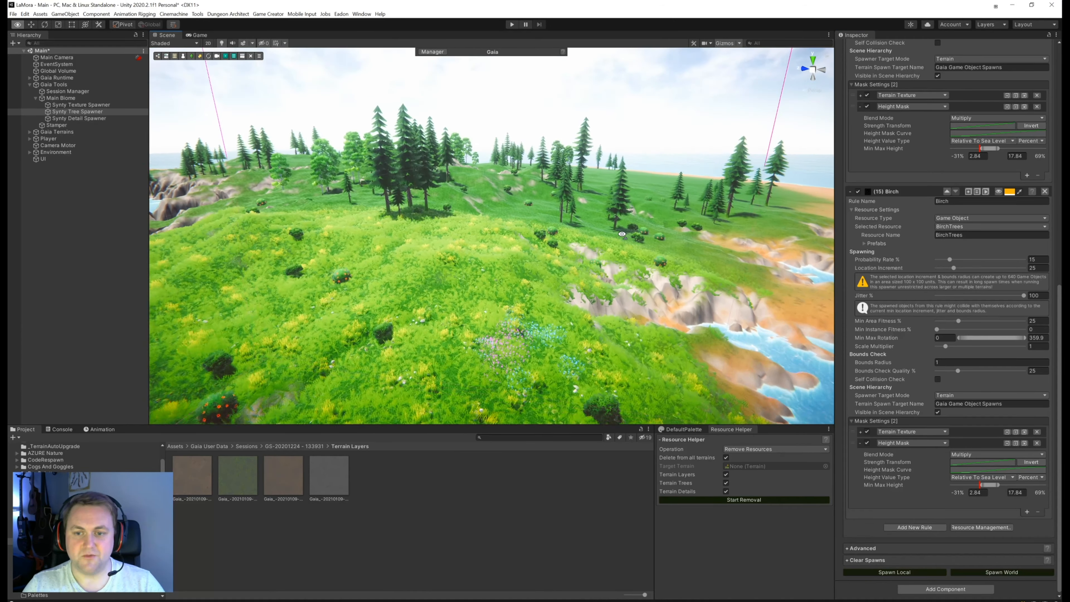
pyautogui.press('w')
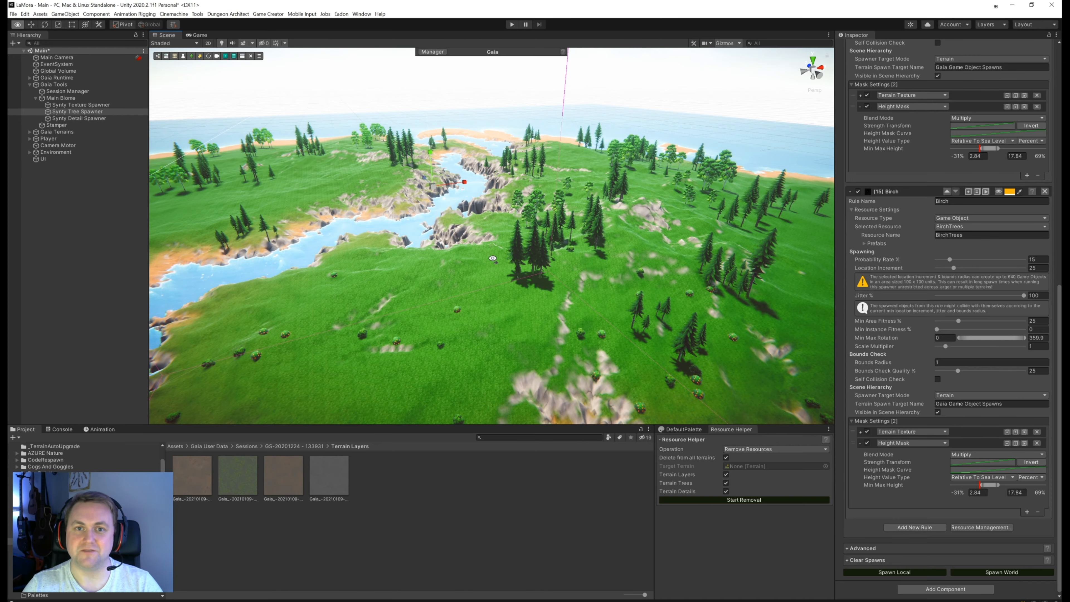
pyautogui.moveTo(375, 261); pyautogui.dragTo(395, 218, button='right')
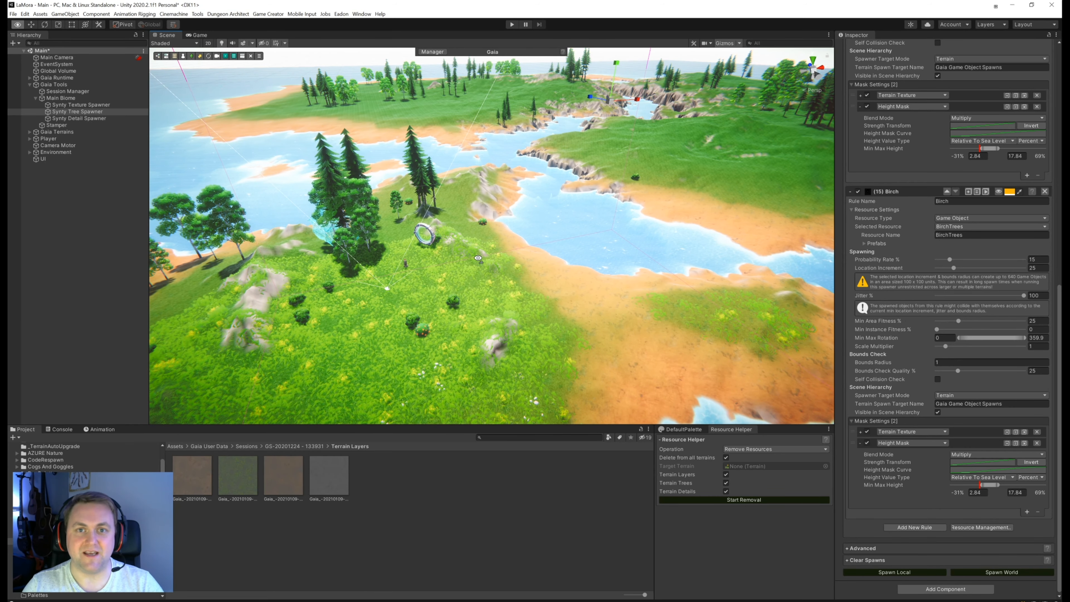
pyautogui.moveTo(479, 258); pyautogui.dragTo(586, 238, button='right')
# Review the Birch rule's prefab list and the Fir_1 prefab's instance, offset, rotation and scale settings against the spawned tree cluster.
pyautogui.click(865, 245)
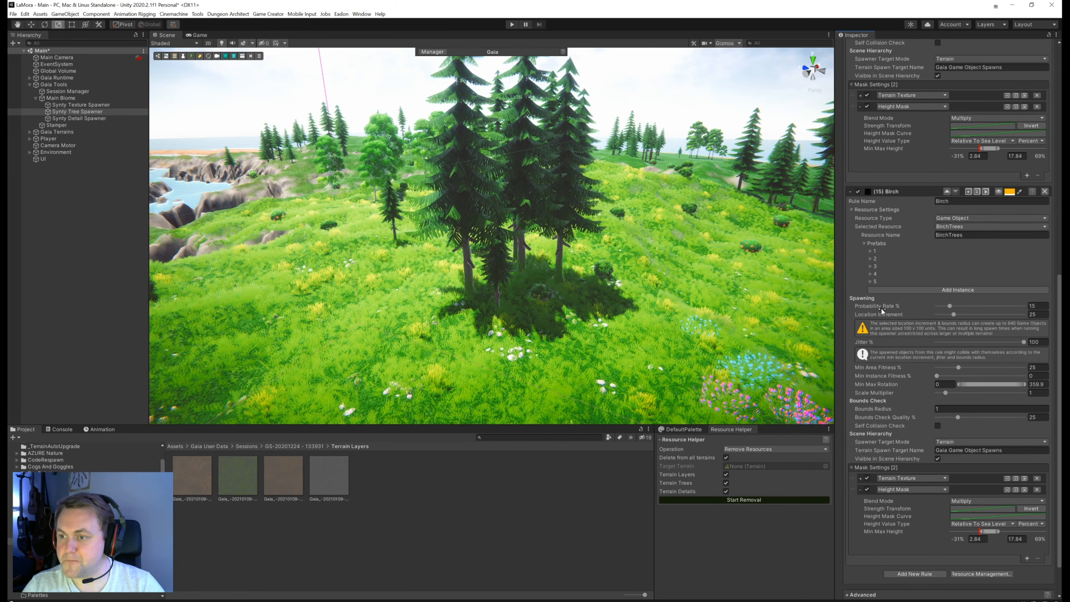
pyautogui.click(852, 210)
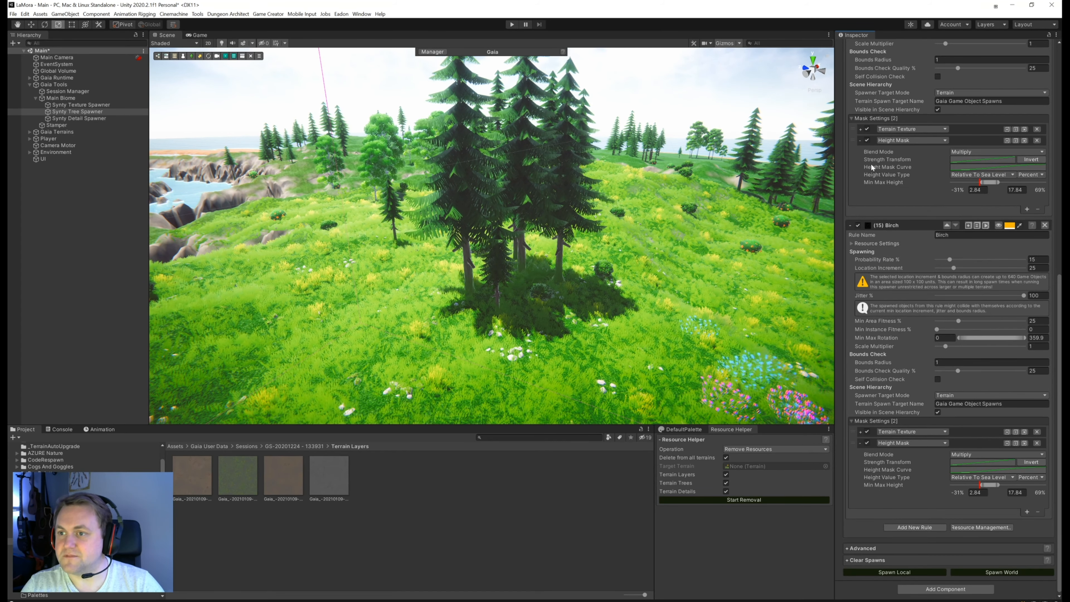
pyautogui.scroll(8, 881, 194)
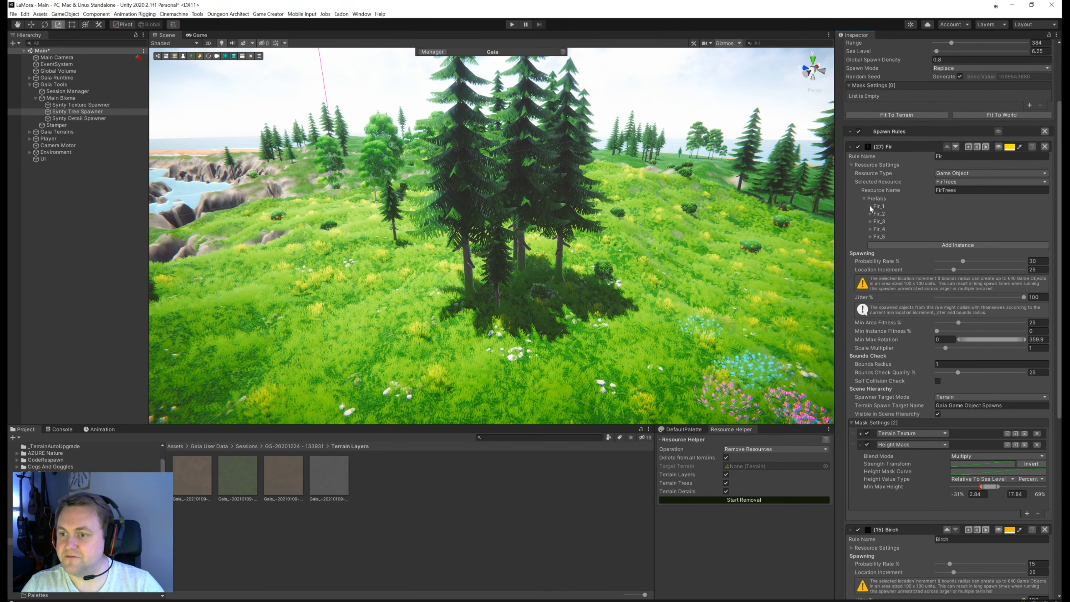
pyautogui.click(870, 205)
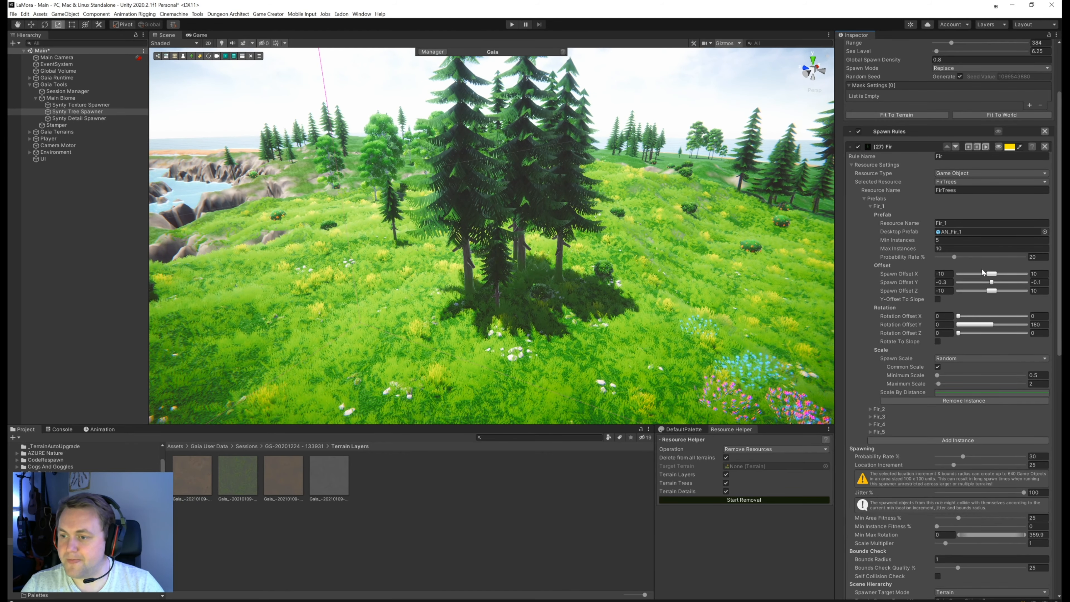
pyautogui.moveTo(742, 253); pyautogui.dragTo(632, 256, button='right')
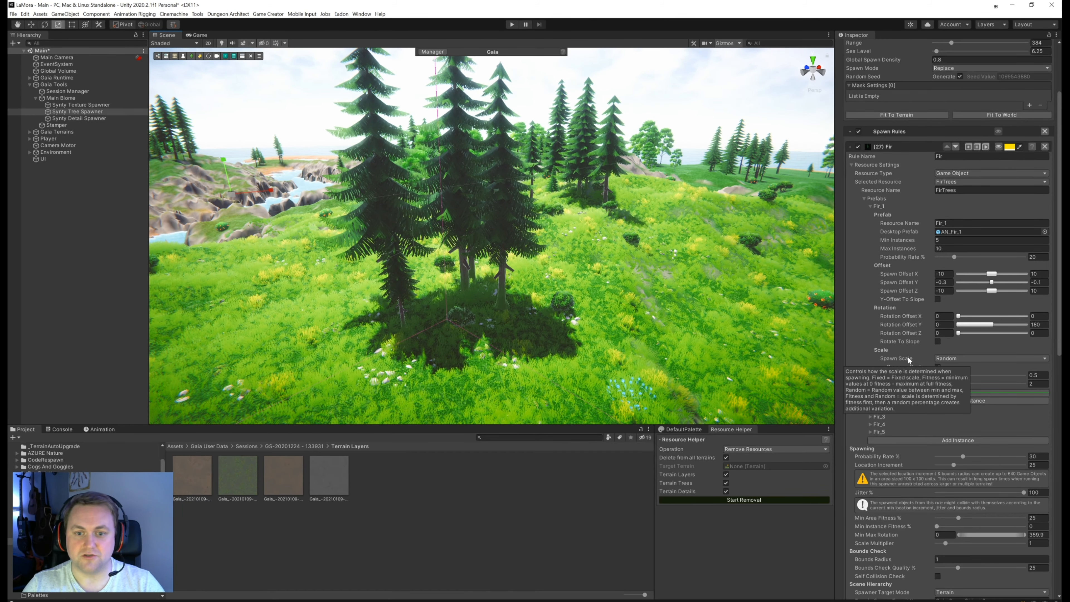
pyautogui.moveTo(576, 291); pyautogui.dragTo(542, 273, button='right')
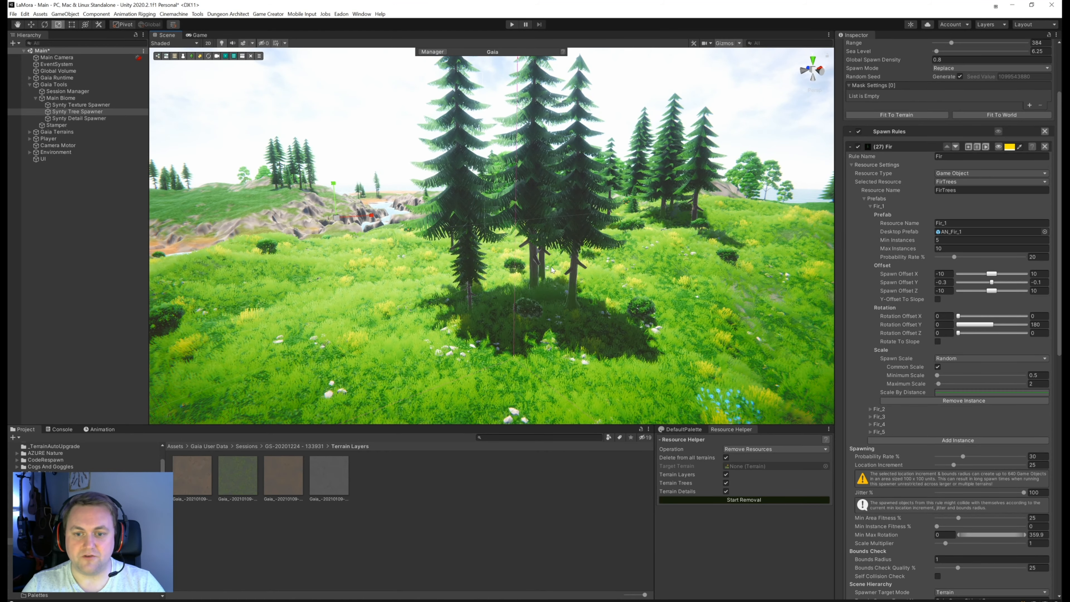
# Compare the transform scale of individual fir trees in the nearby cluster.
pyautogui.click(554, 269)
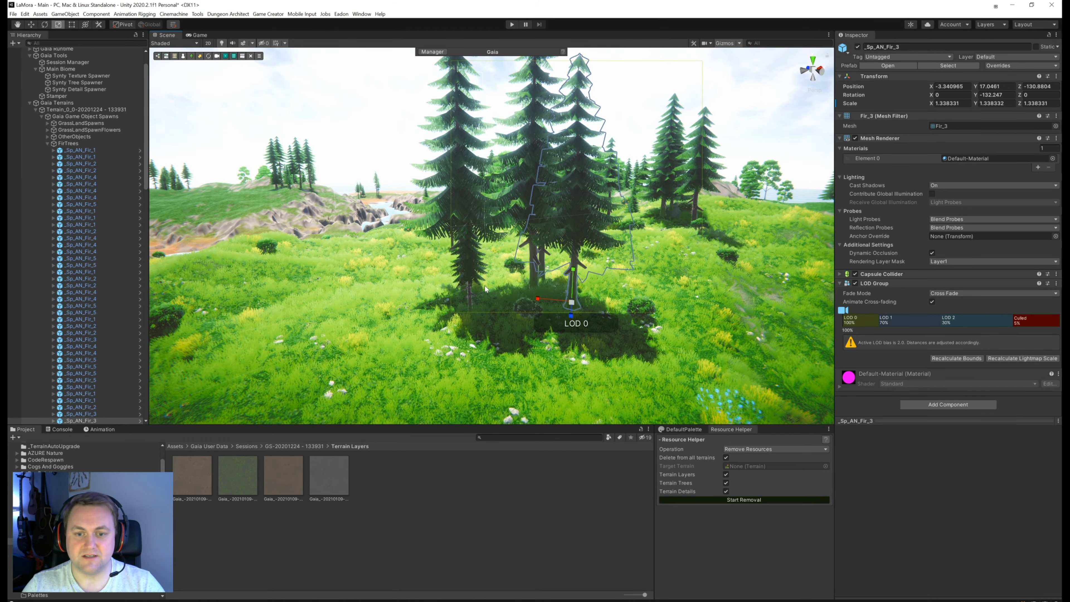
pyautogui.click(470, 293)
pyautogui.click(535, 267)
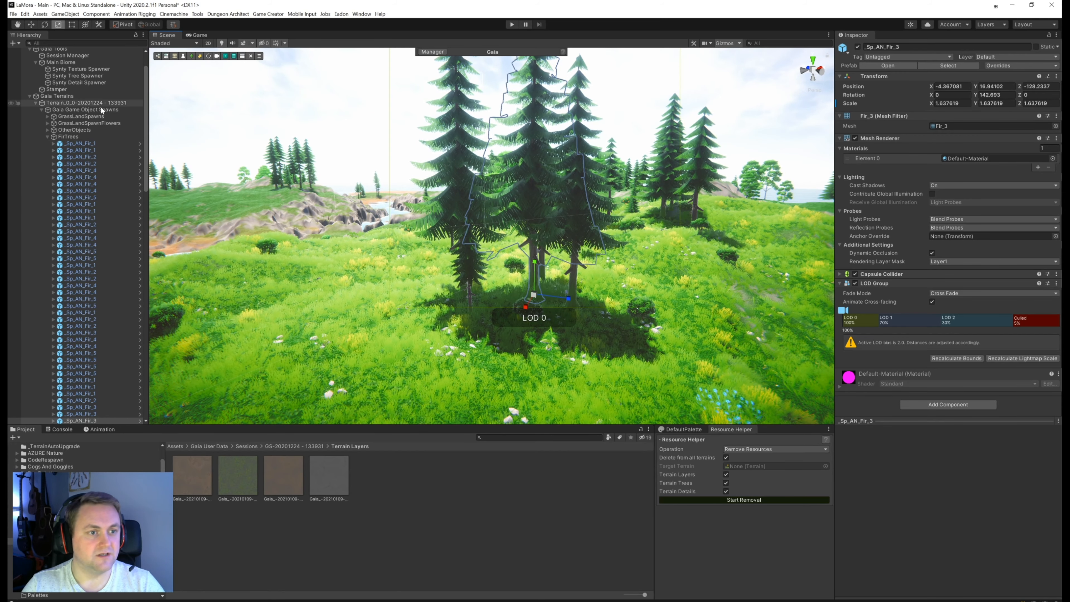
# Return to the Synty Tree Spawner and check the Spawn Scale options of the Fir_1 prefab, keeping Random.
pyautogui.scroll(2, 96, 128)
pyautogui.click(88, 112)
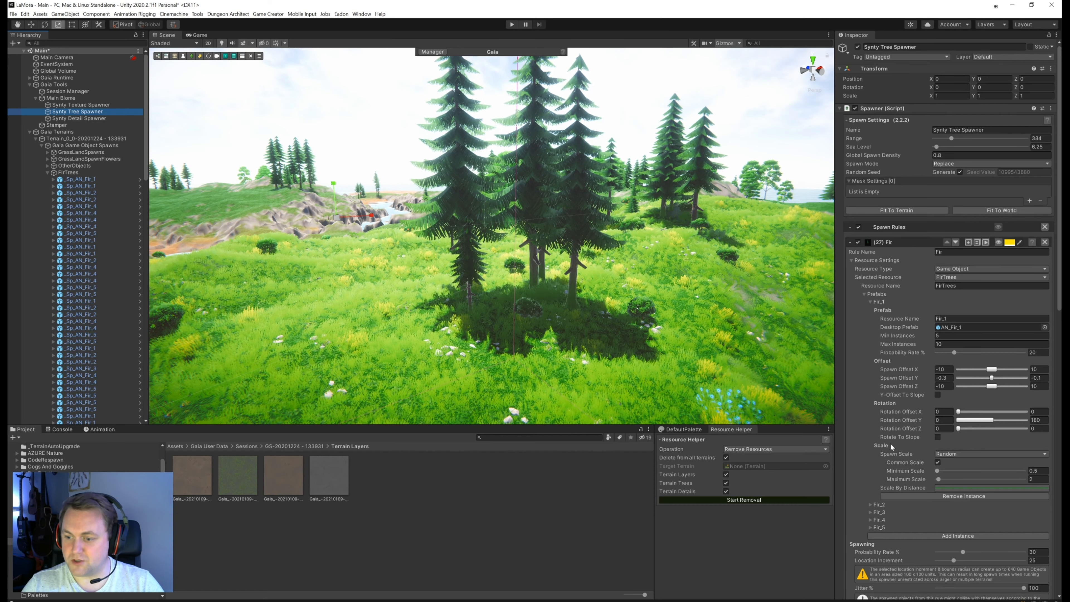
pyautogui.click(946, 455)
pyautogui.click(864, 442)
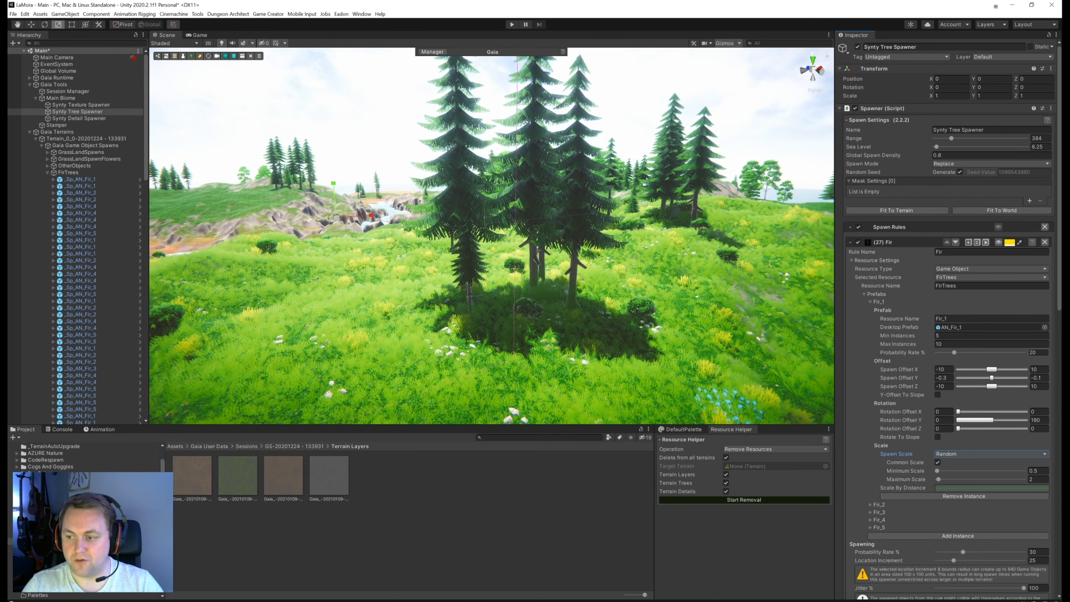
# Check the Fir_1 prefab's probability rate, collapse its settings and examine the base of the nearby fir cluster.
pyautogui.click(1029, 351)
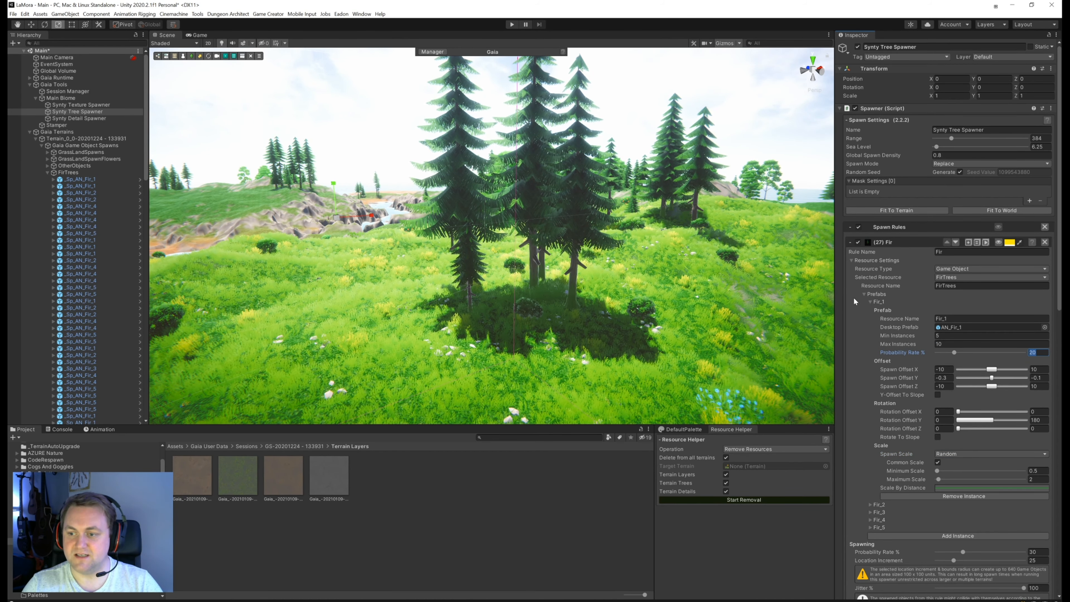
pyautogui.click(869, 300)
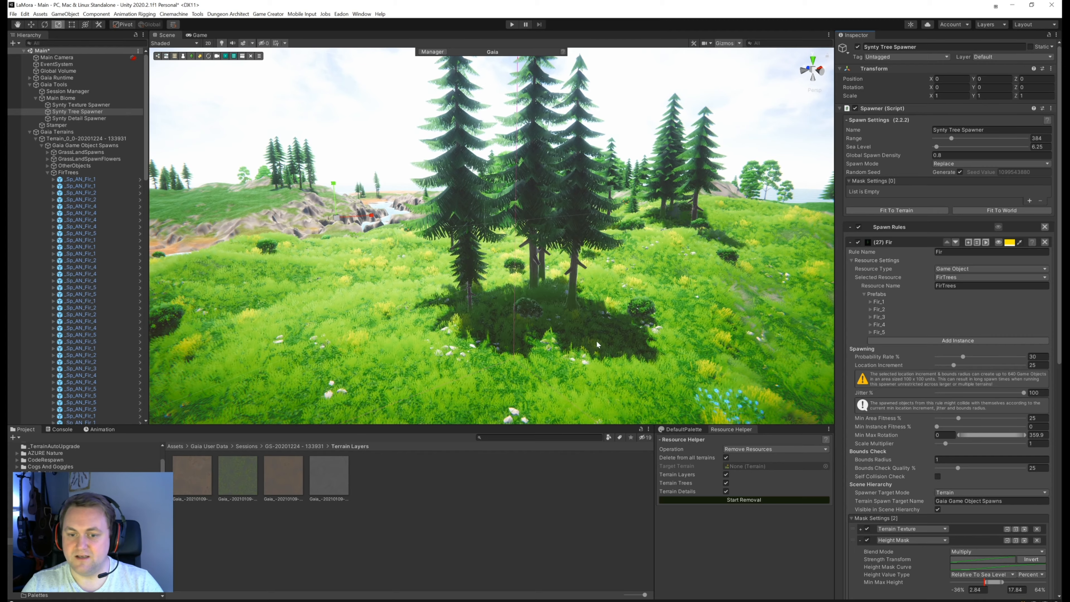
pyautogui.moveTo(597, 344); pyautogui.dragTo(573, 405, button='right')
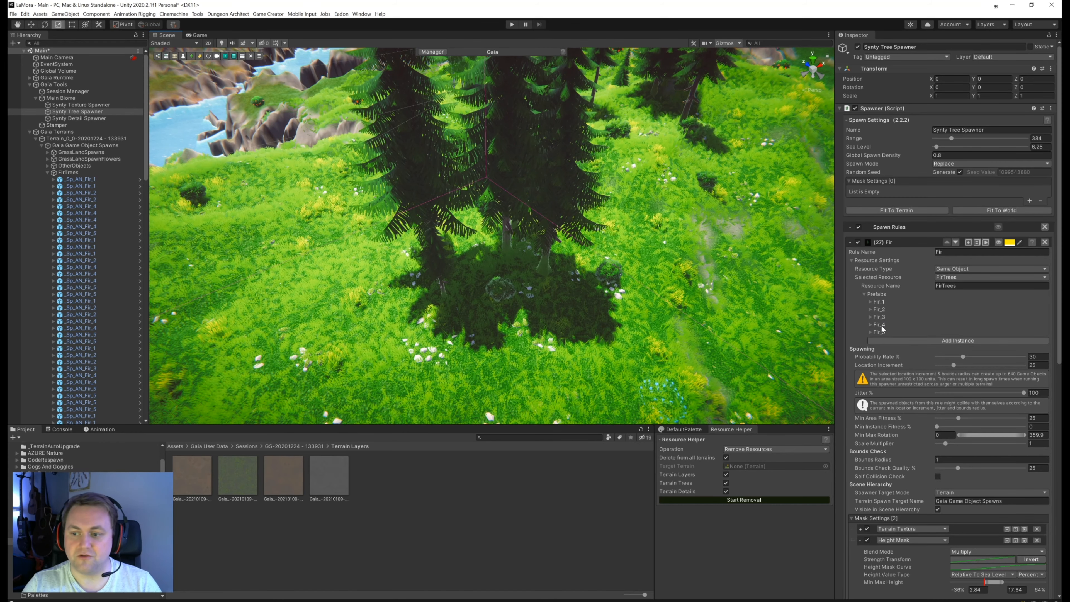
# Review the Fir_5 prefab's settings, including its maximum instances, against the fir clusters on the surrounding terrain.
pyautogui.click(870, 331)
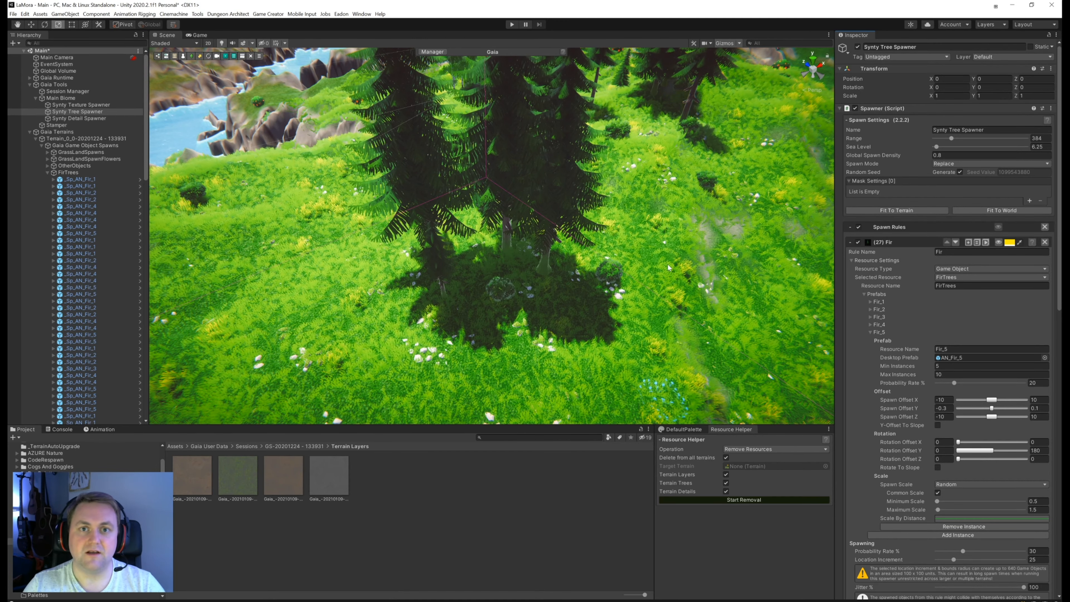
pyautogui.scroll(-5, 668, 268)
pyautogui.scroll(1, 668, 267)
pyautogui.moveTo(667, 268); pyautogui.dragTo(712, 230, button='right')
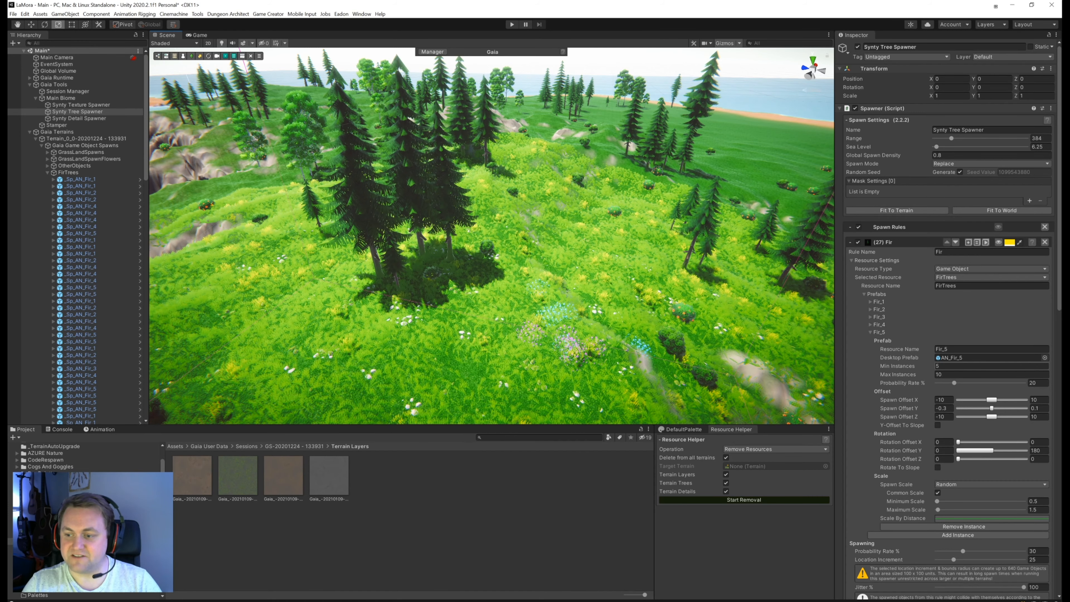
pyautogui.click(951, 374)
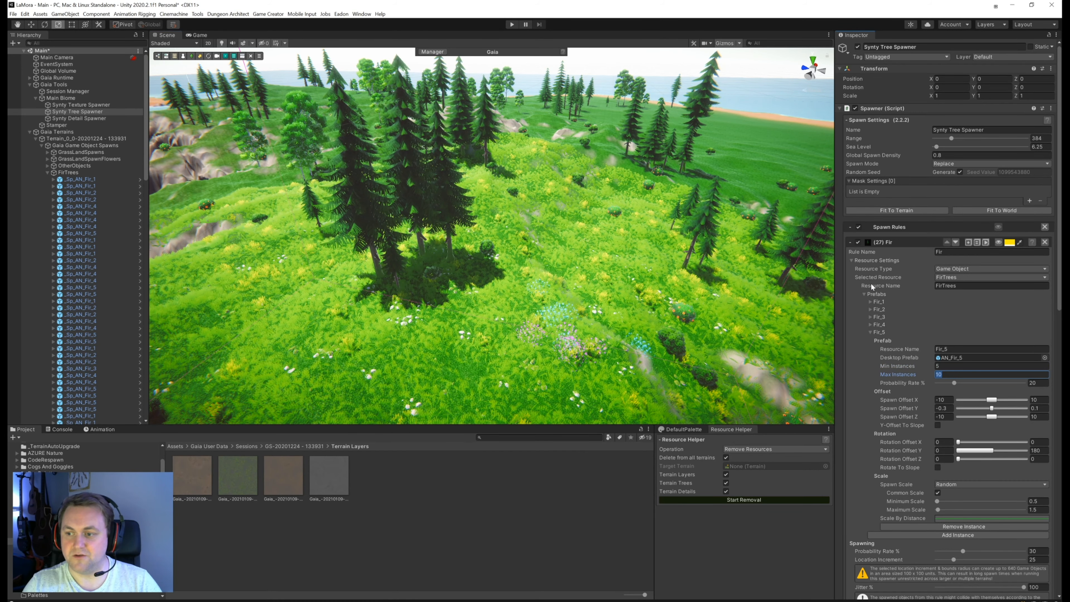
# Collapse the Fir rule together with its prefab list and resource settings.
pyautogui.click(865, 293)
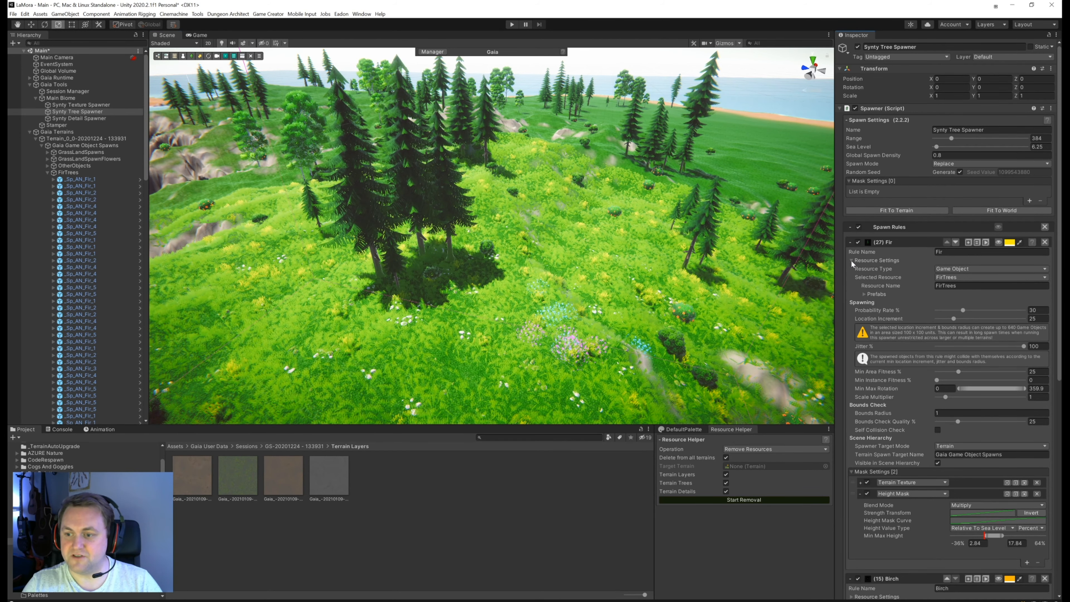
pyautogui.click(852, 260)
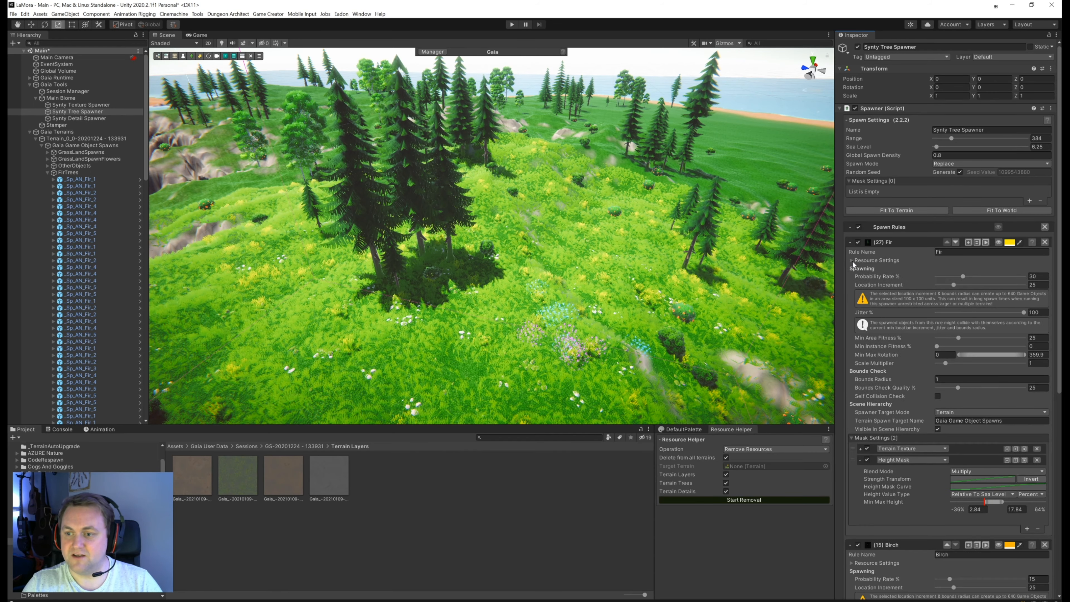
pyautogui.click(850, 242)
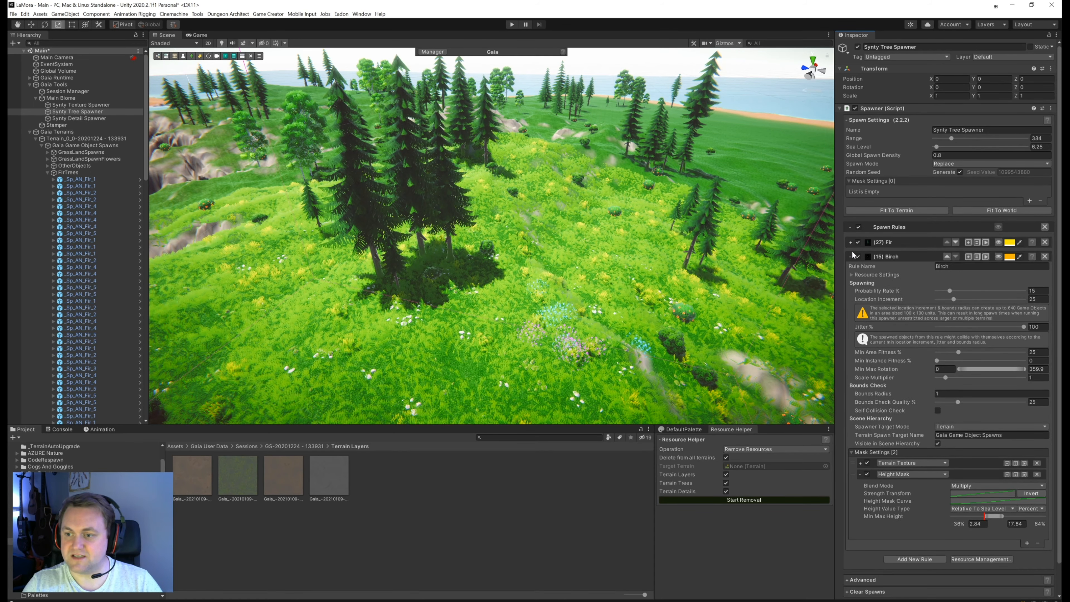
# Review the Birch rule's resource settings, its spawning probability rate and the instance, offset and scale settings of prefab 1.
pyautogui.click(853, 274)
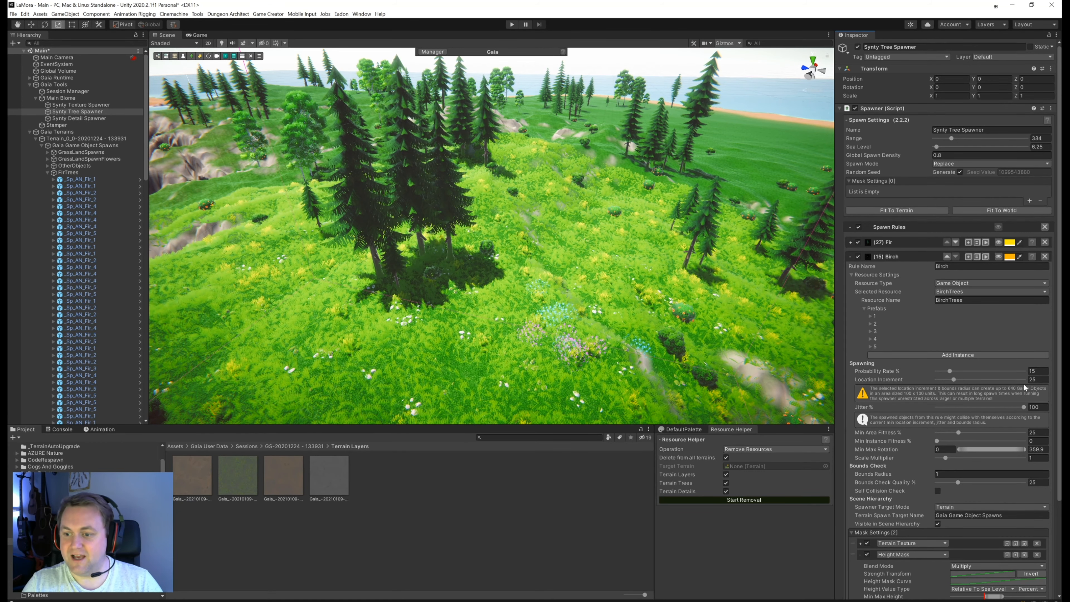
pyautogui.click(1035, 372)
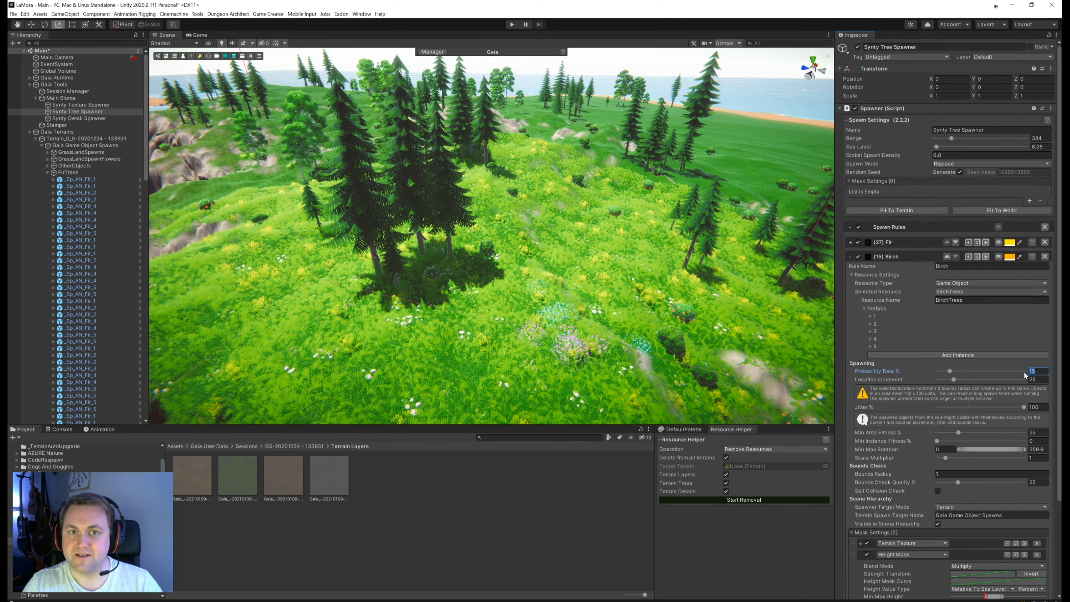
pyautogui.moveTo(620, 243); pyautogui.dragTo(599, 321, button='right')
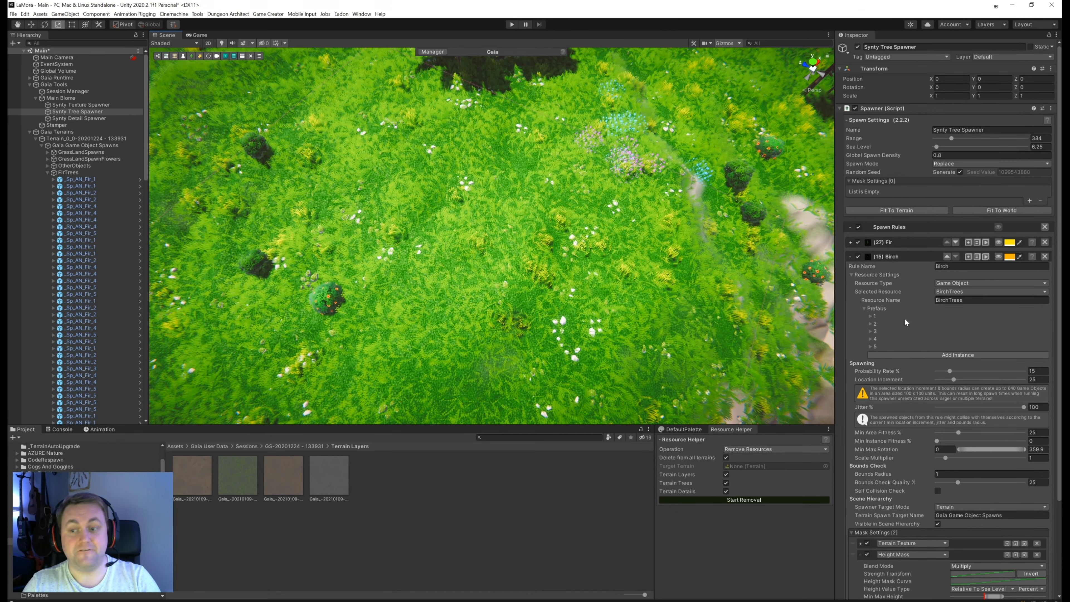
pyautogui.click(870, 316)
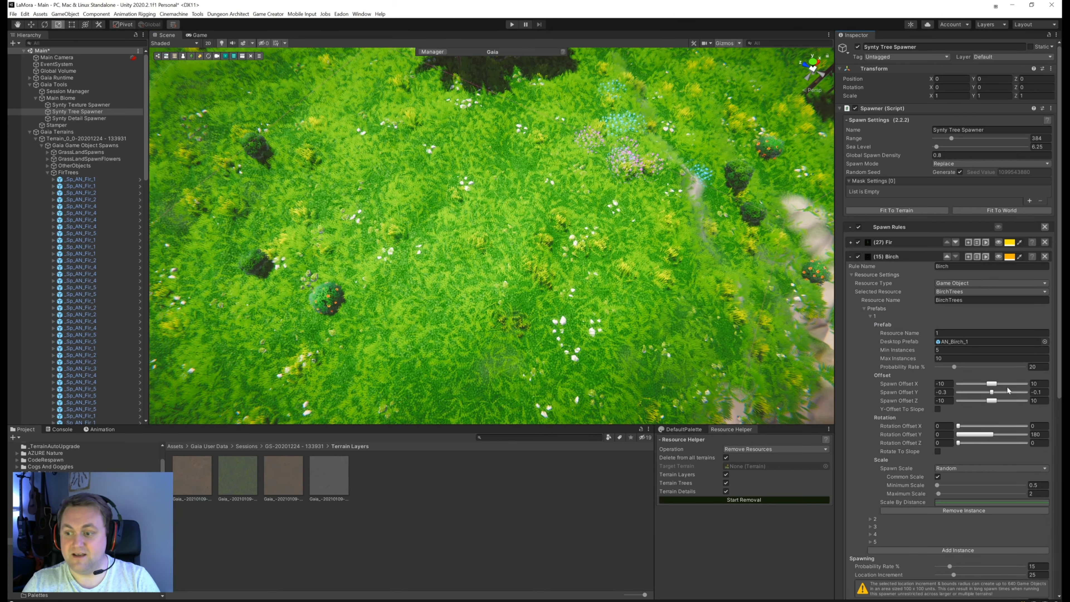
pyautogui.click(870, 315)
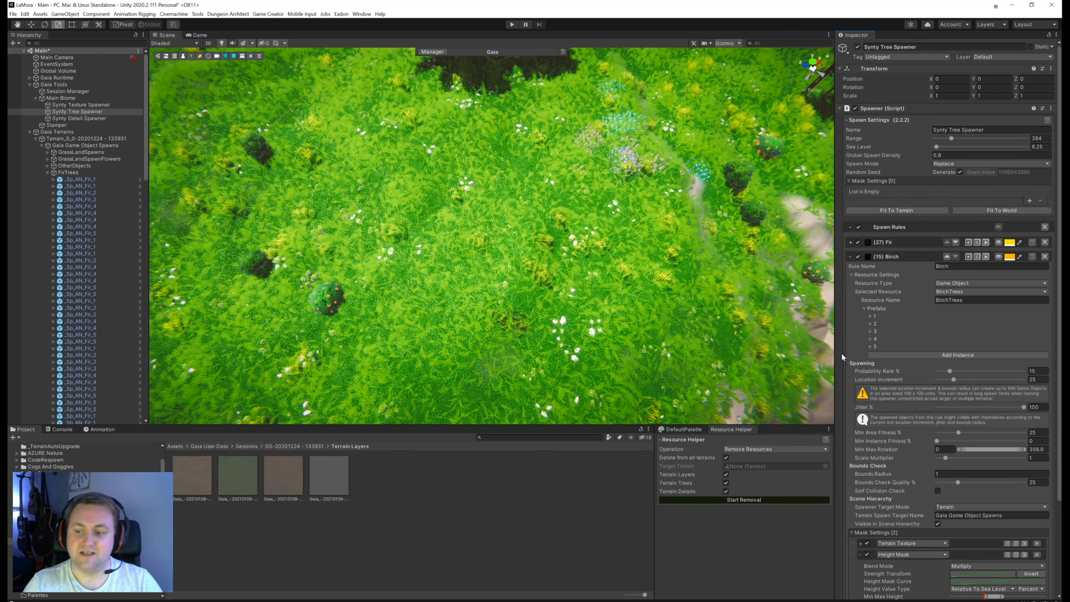
# Review the Birch rule's Terrain Texture and Height Mask settings and examine the spawned trees across the grassy terrain.
pyautogui.moveTo(684, 291); pyautogui.dragTo(716, 203, button='right')
pyautogui.scroll(-5, 918, 507)
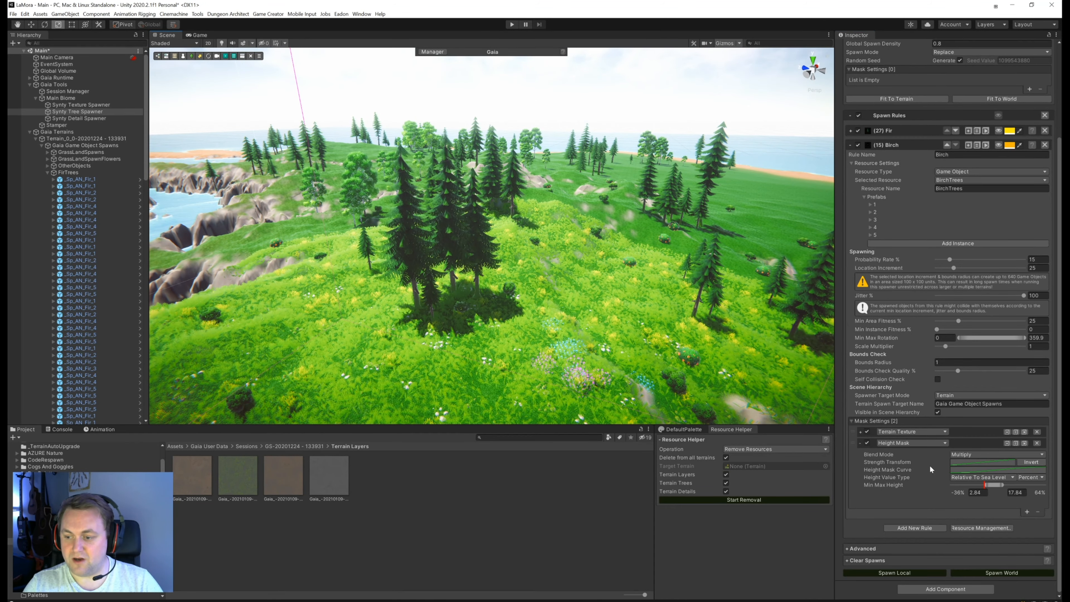
pyautogui.click(860, 431)
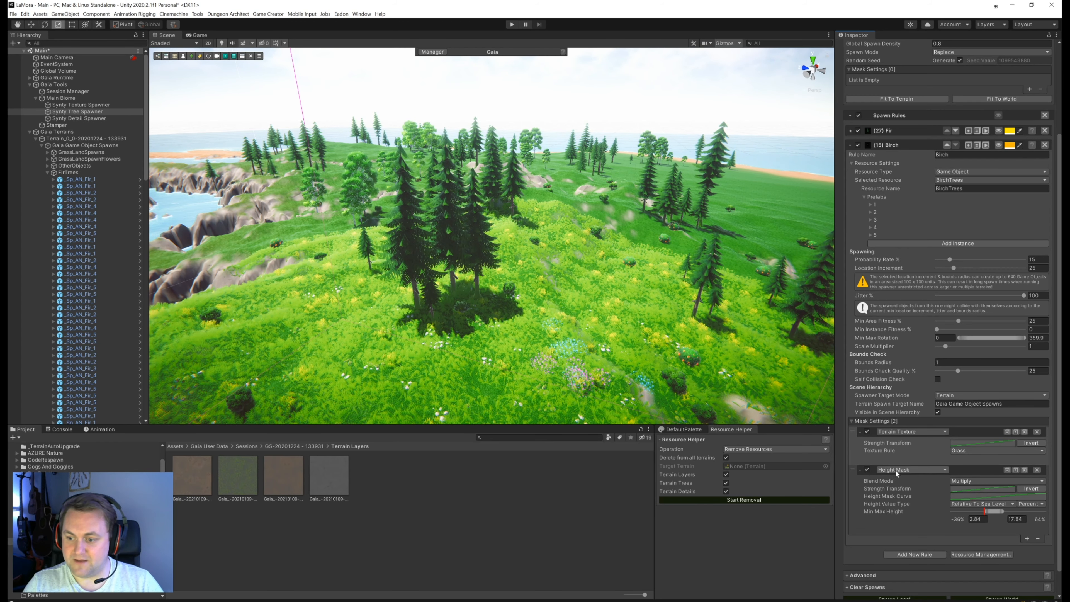
pyautogui.moveTo(929, 511)
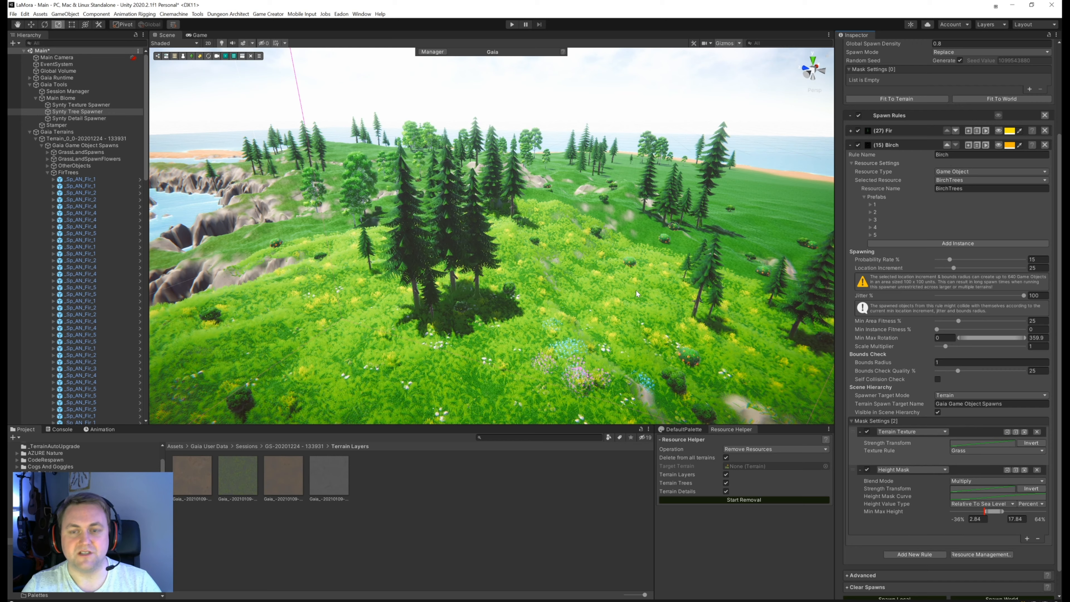
pyautogui.moveTo(684, 283); pyautogui.dragTo(673, 264, button='right')
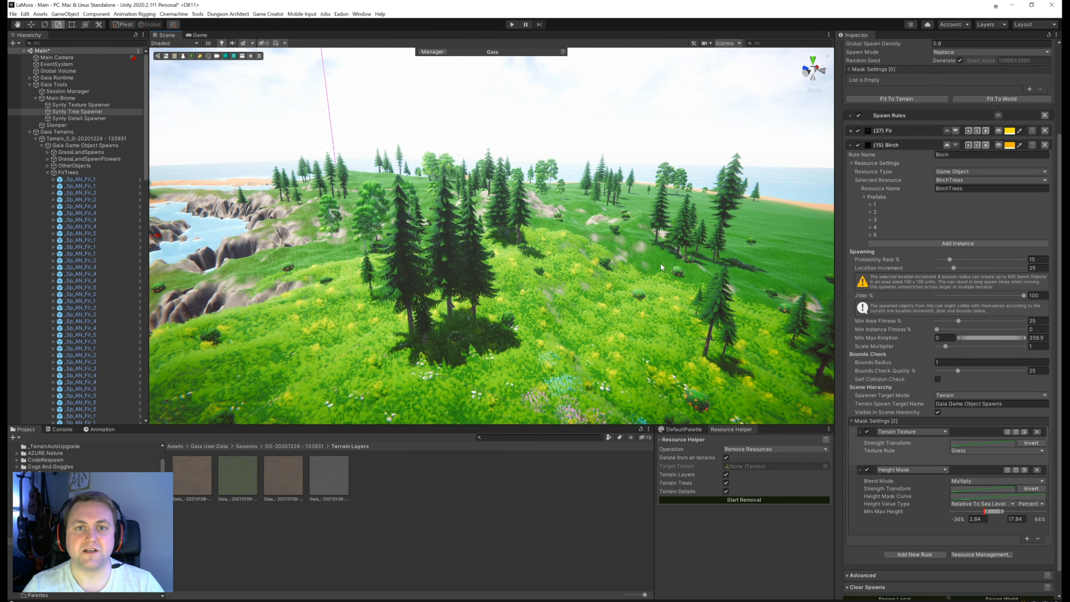
pyautogui.moveTo(661, 263); pyautogui.dragTo(734, 249, button='right')
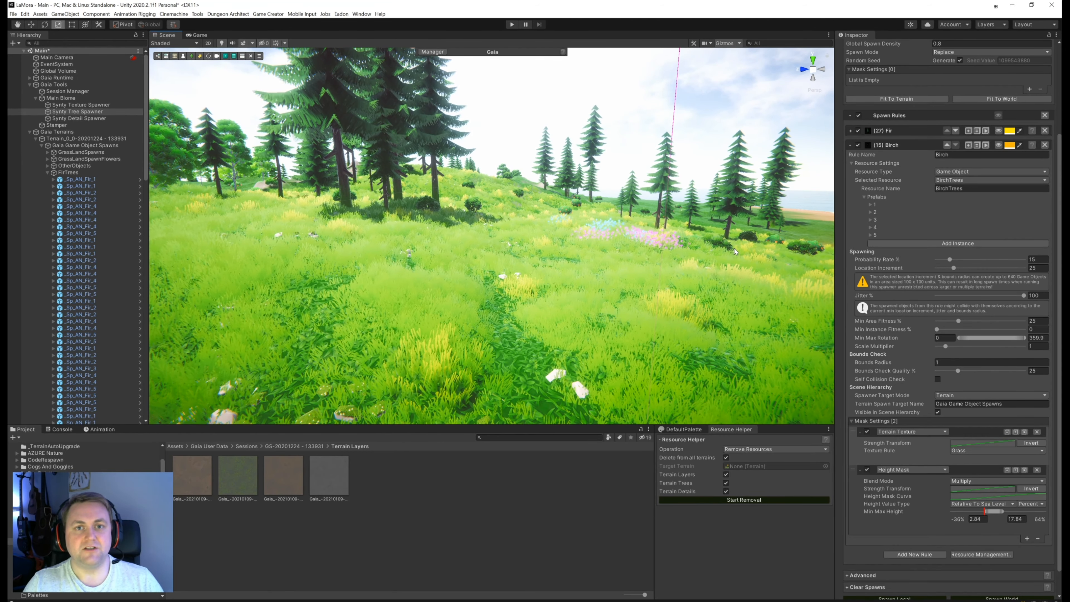